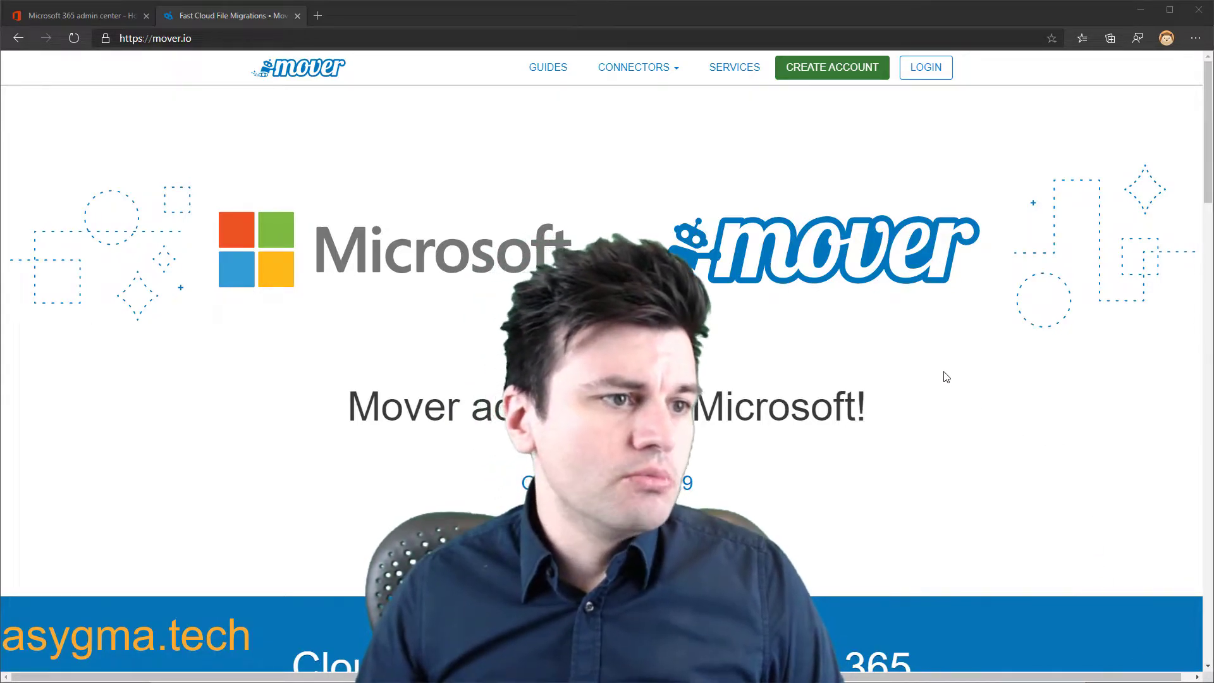
Step: Log in to Mover and start authorizing a Google Drive (Single User) source connector with its default display name
left_click(883, 188)
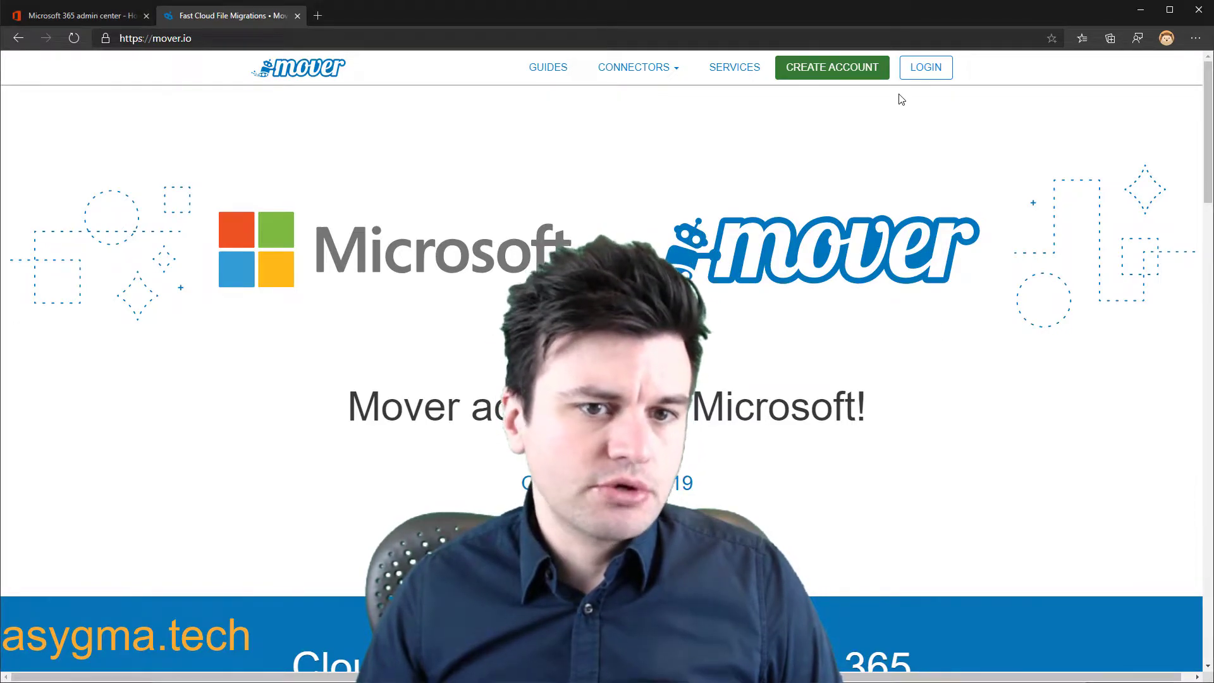
left_click(921, 69)
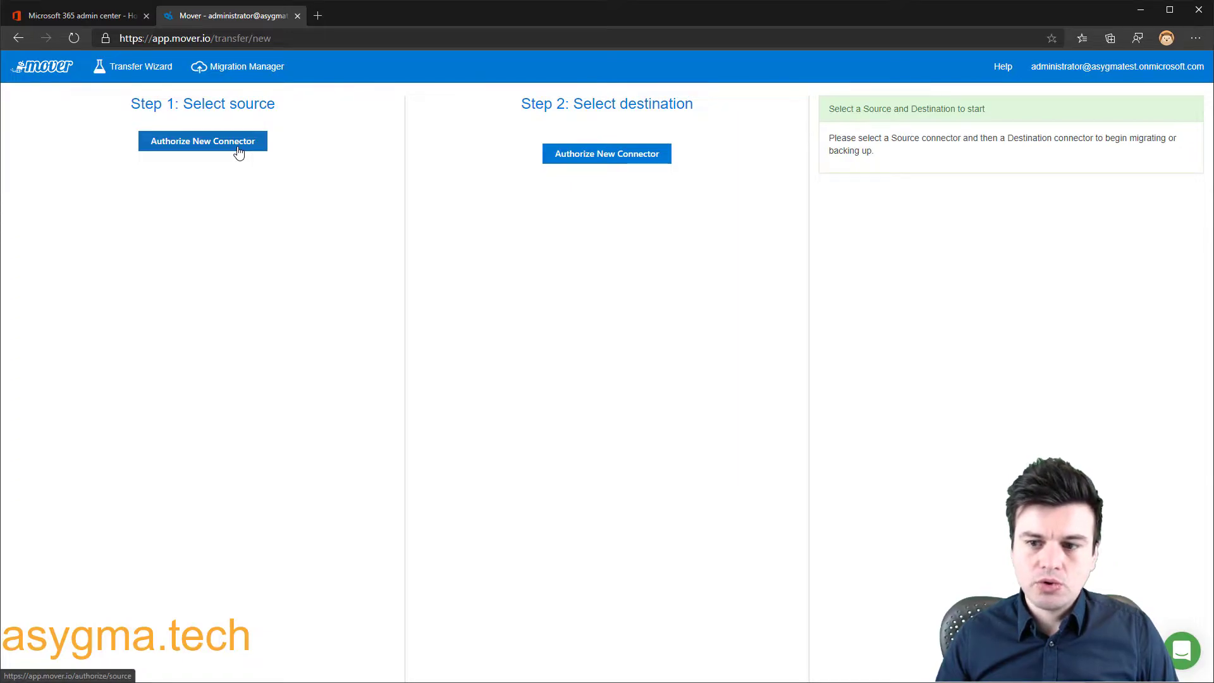
left_click(208, 146)
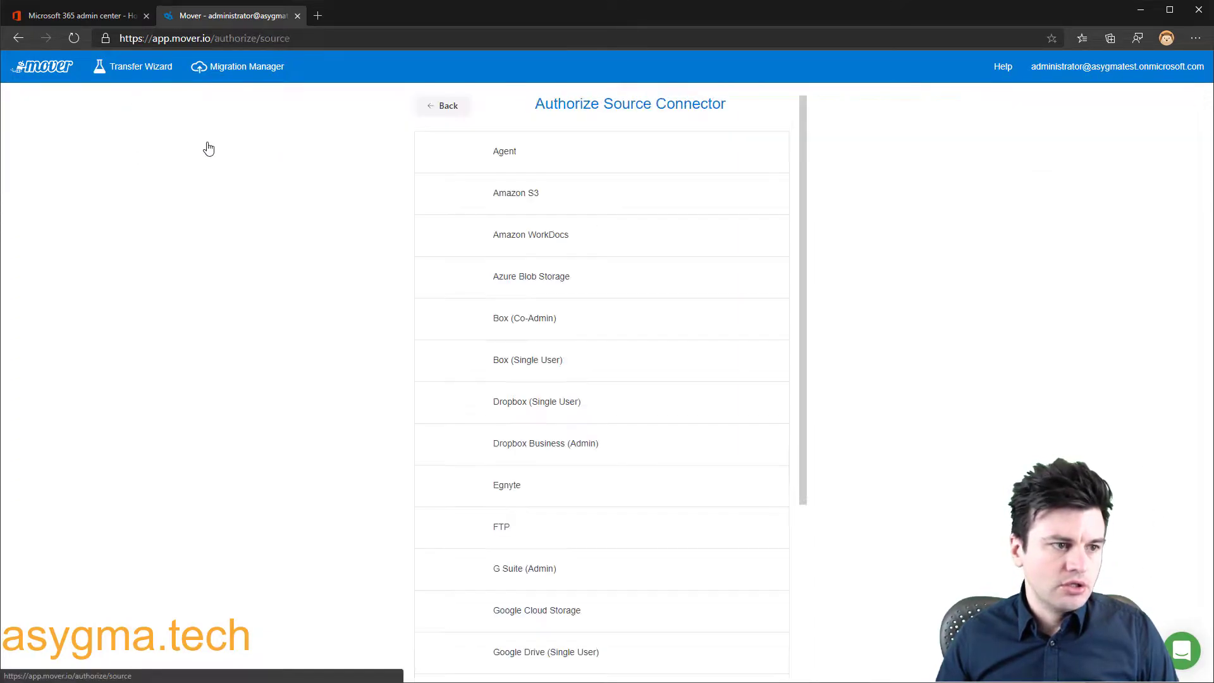
scroll(643, 335, "down", 3)
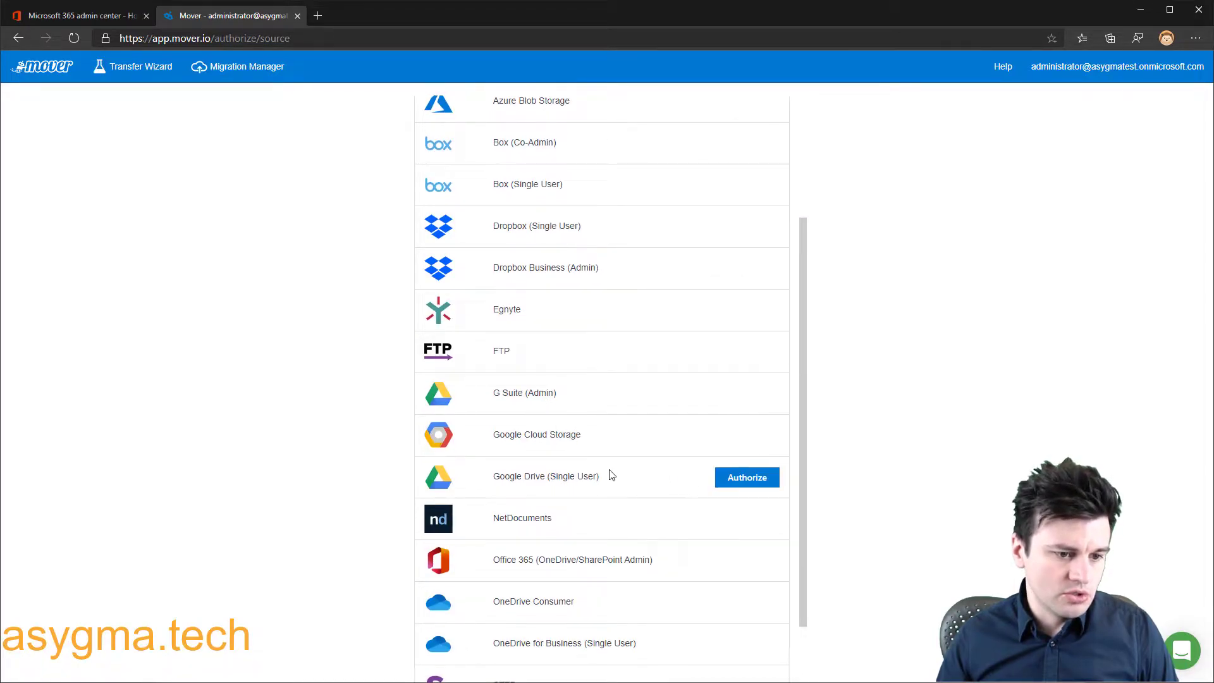
left_click(754, 481)
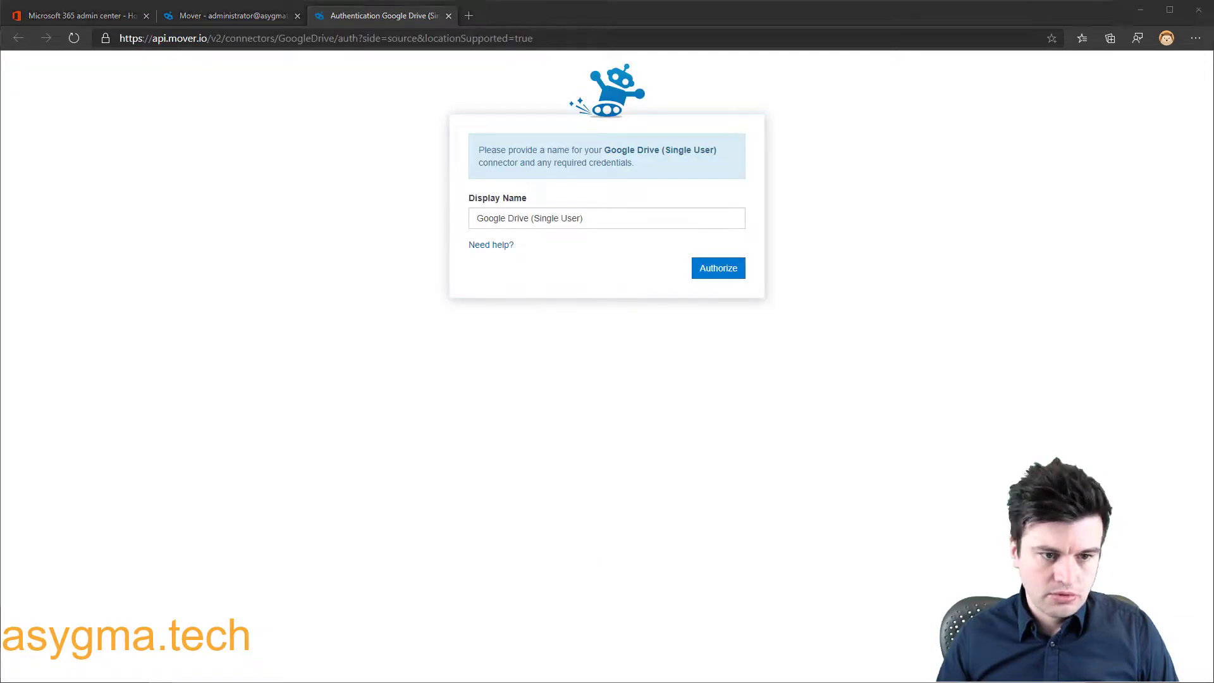
left_click(711, 272)
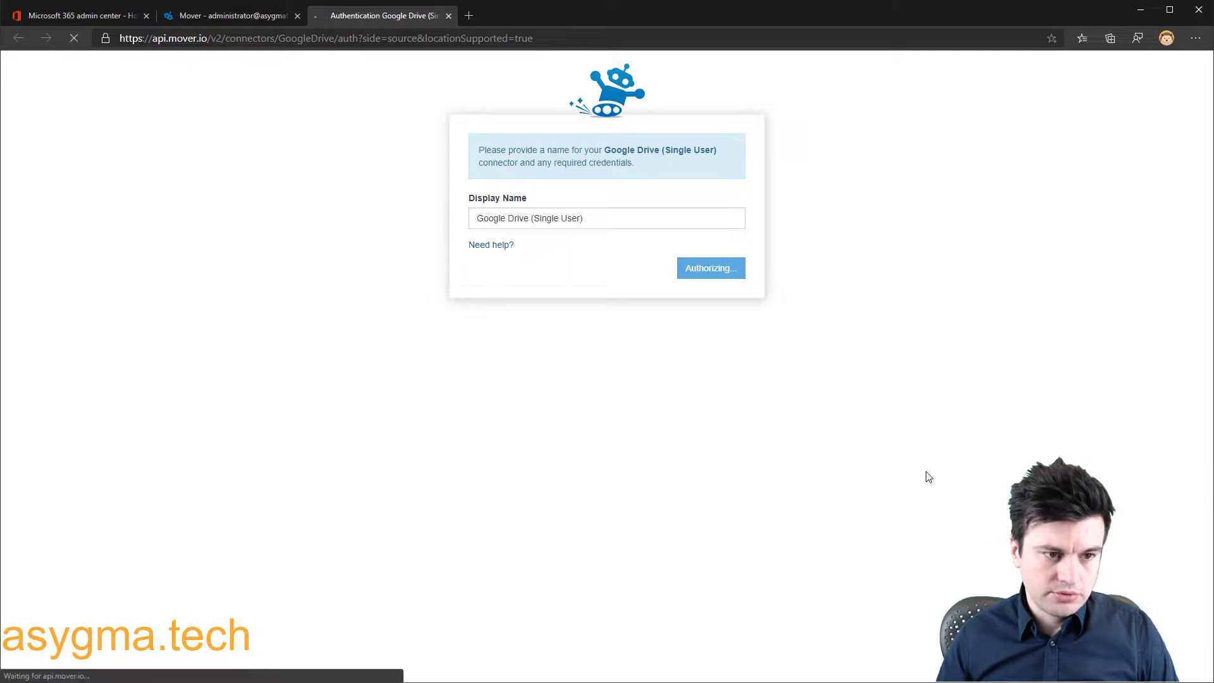
Step: Sign in to Google with the account's e-mail and password, and allow Mover to access its Google Drive files
key("ctrl+v")
left_click(696, 487)
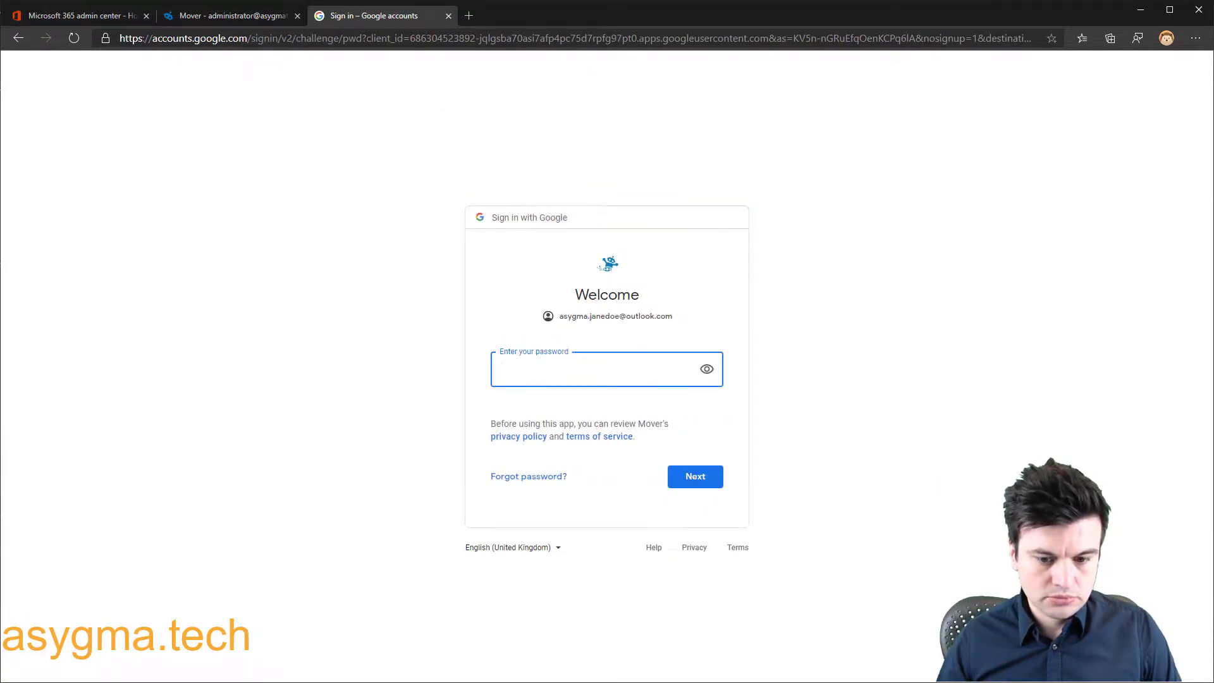
key("ctrl+v")
left_click(693, 489)
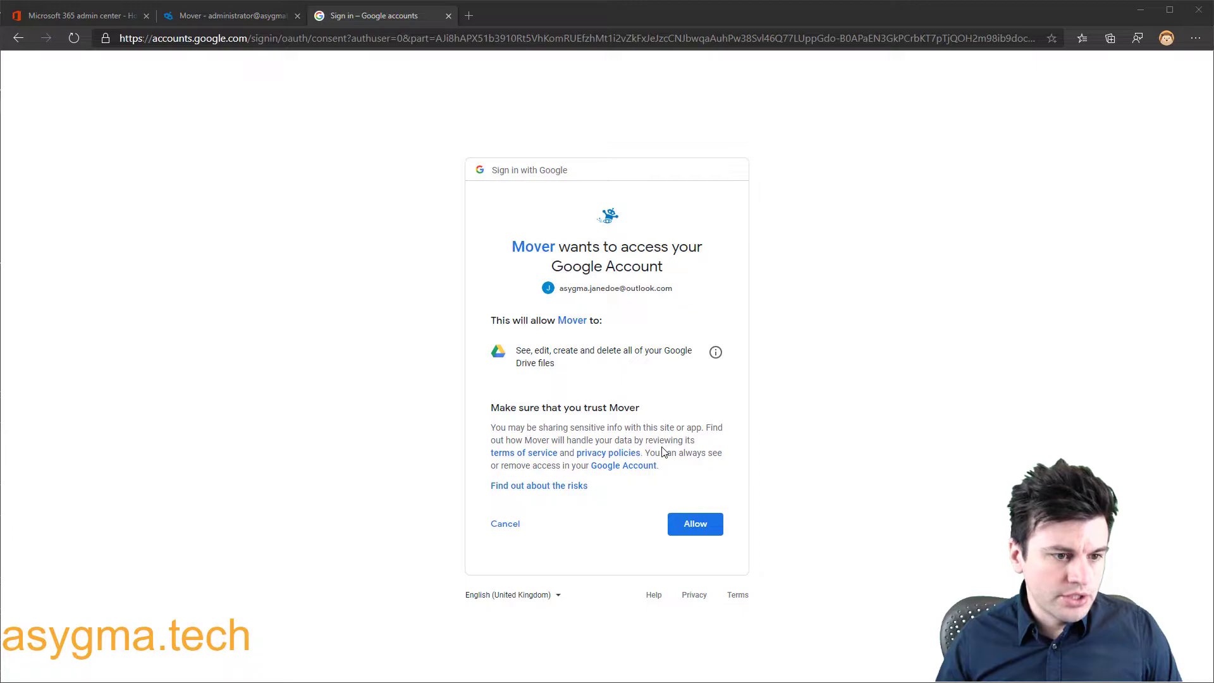
left_click(694, 525)
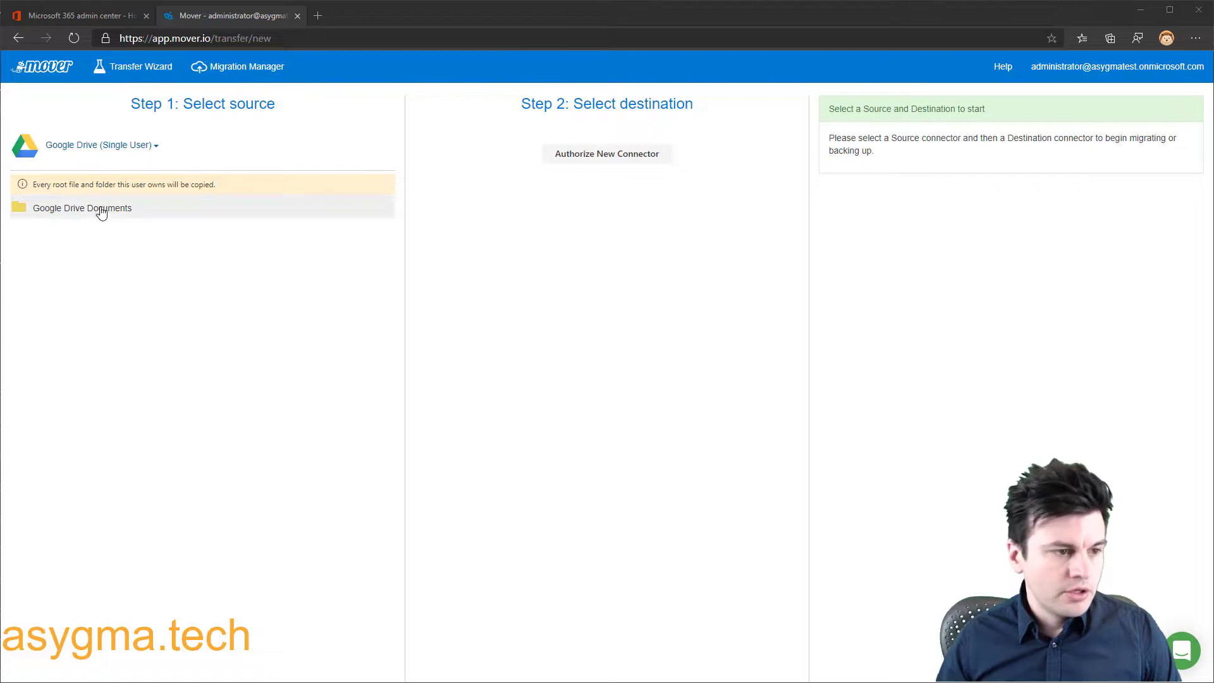
Step: Choose the Google Drive Documents folder as source and start authorizing an Office 365 (OneDrive/SharePoint Admin) destination connector
left_click(90, 210)
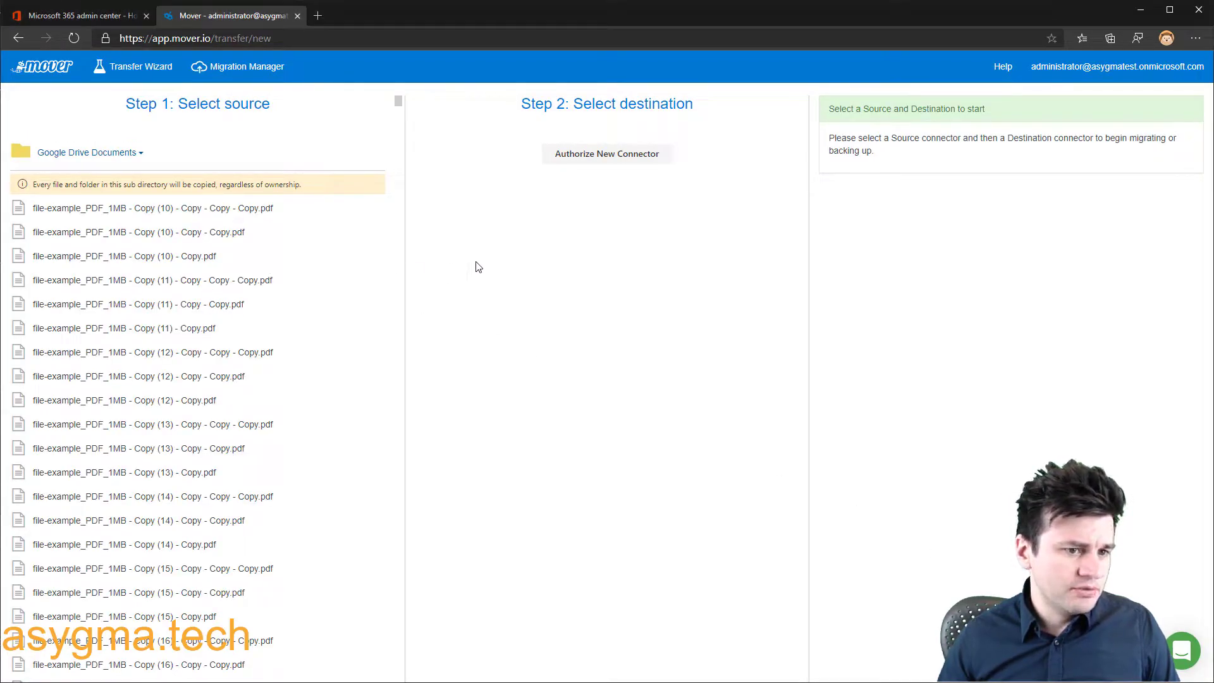
left_click(599, 160)
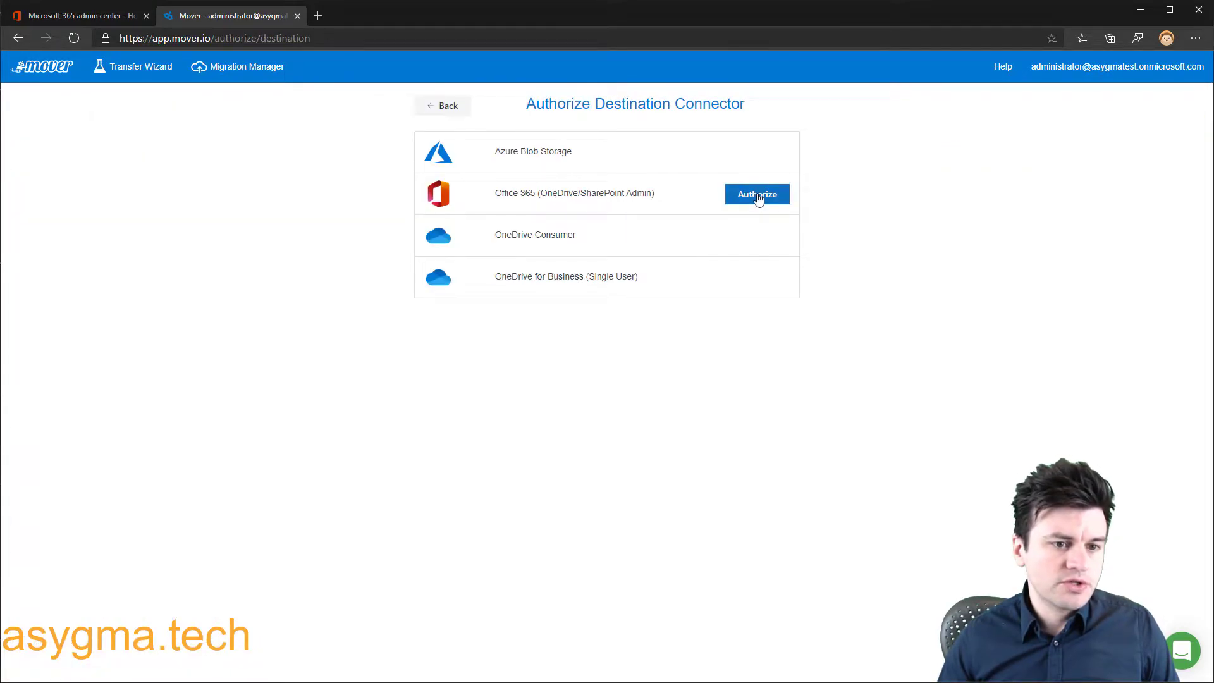
left_click(759, 196)
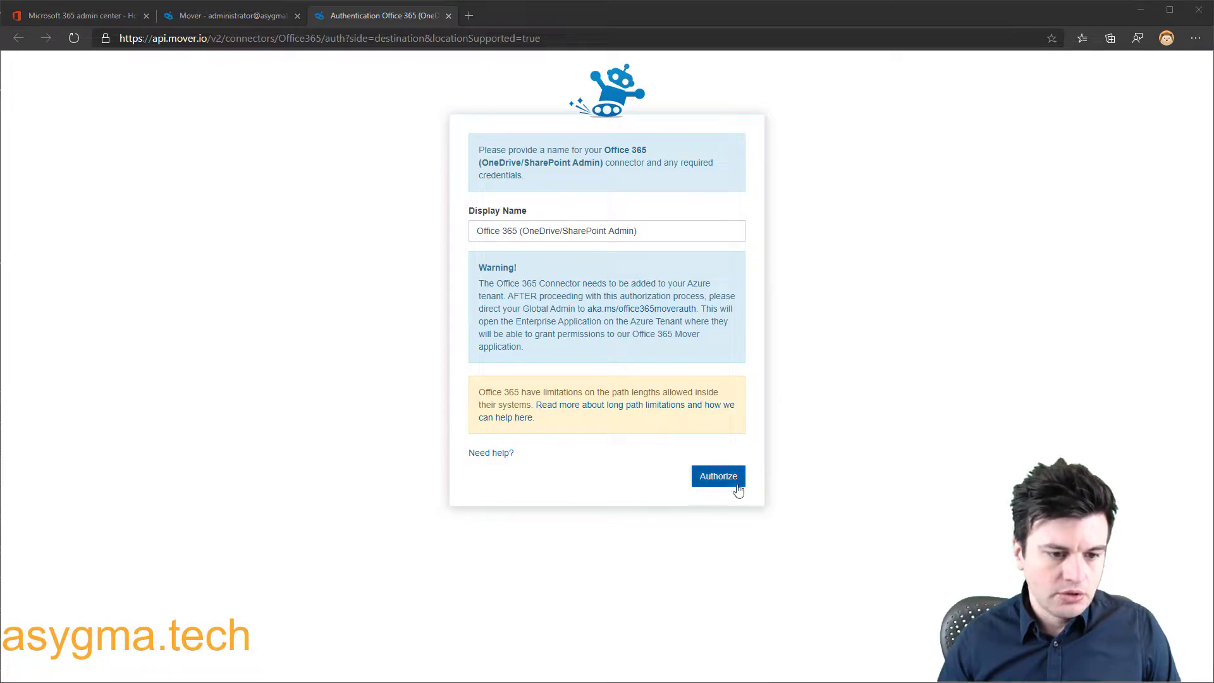
left_click(726, 479)
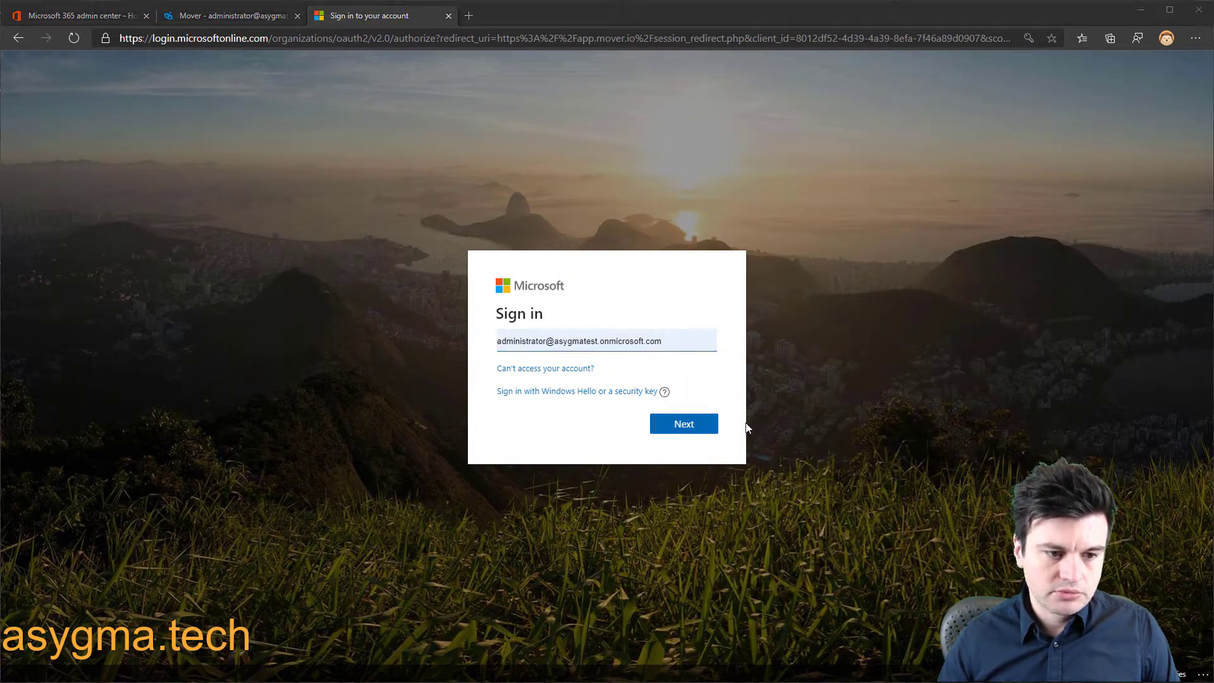
Step: Sign in with the Microsoft administrator account and its password, and accept Office 365 Mover's permissions on behalf of the organization
left_click(687, 424)
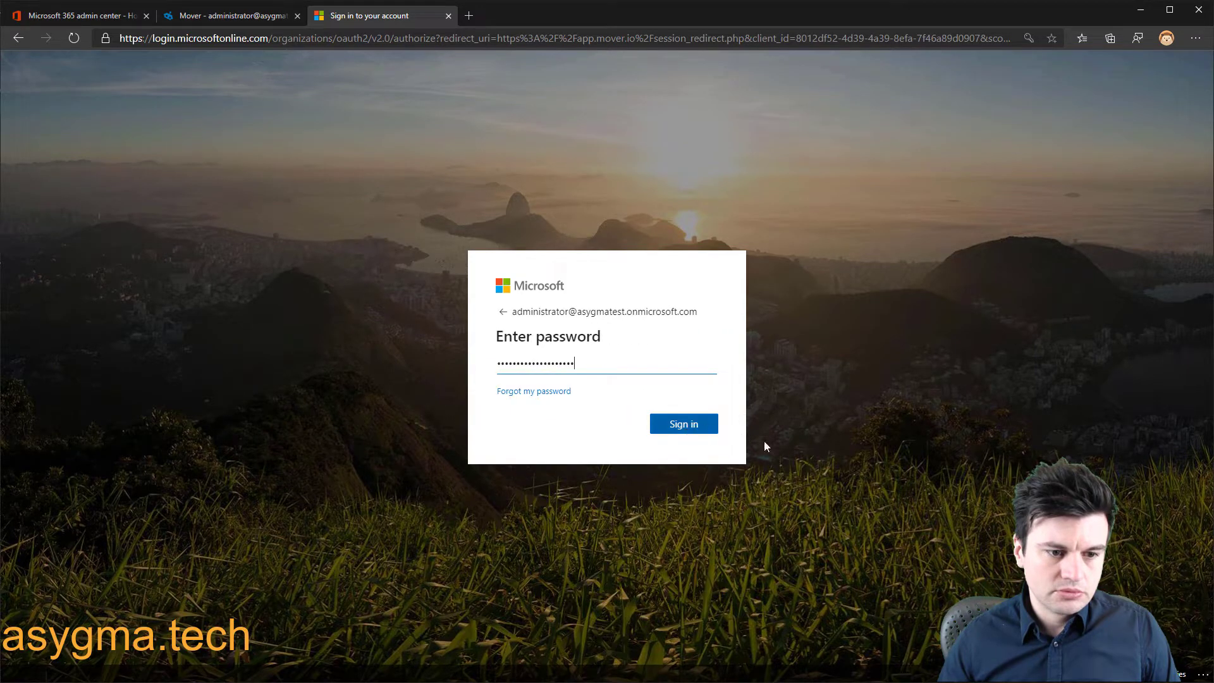
left_click(682, 425)
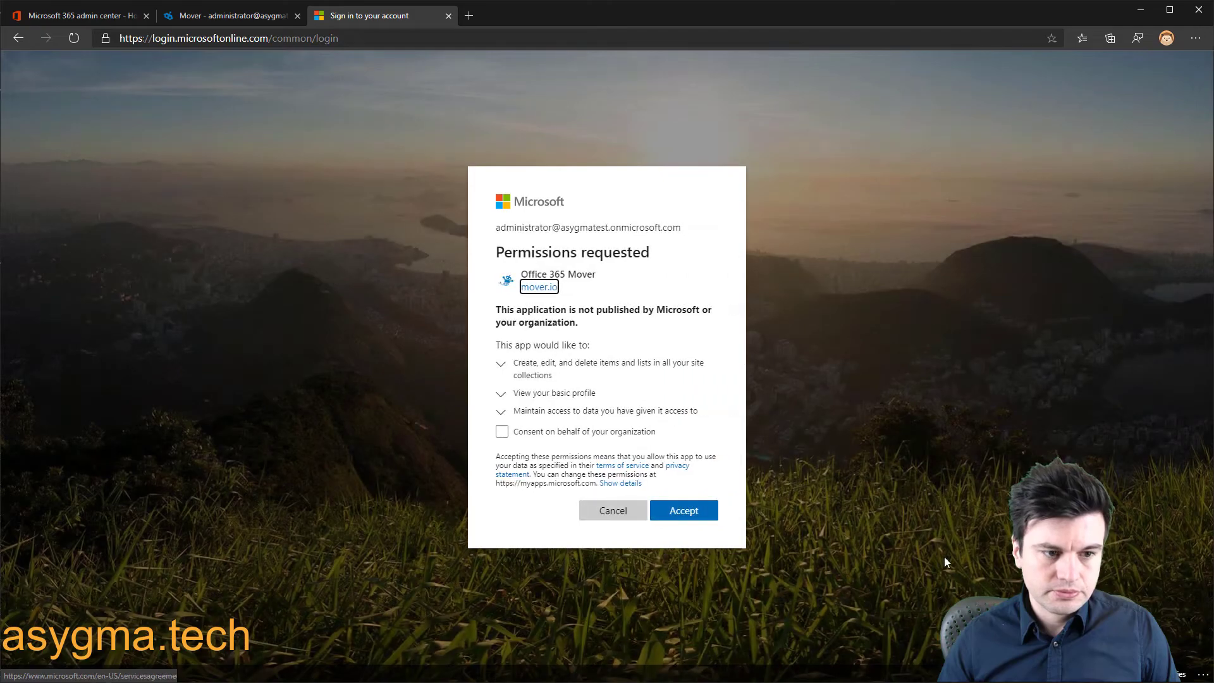
left_click(506, 431)
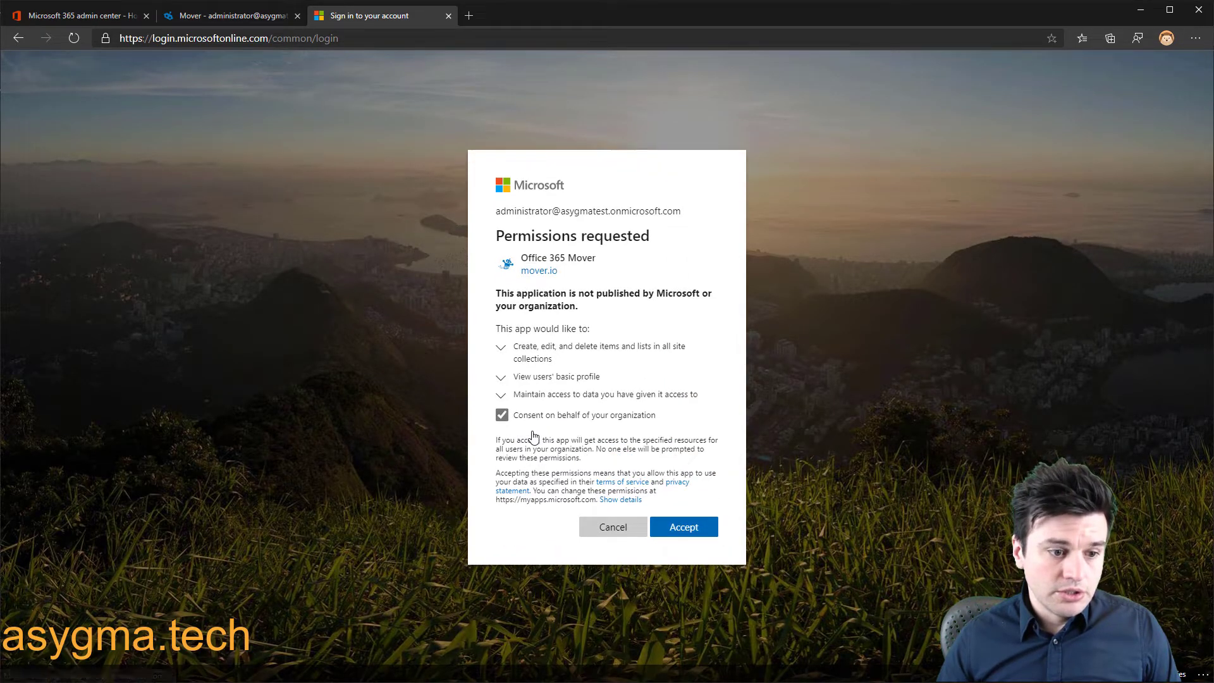
left_click(679, 531)
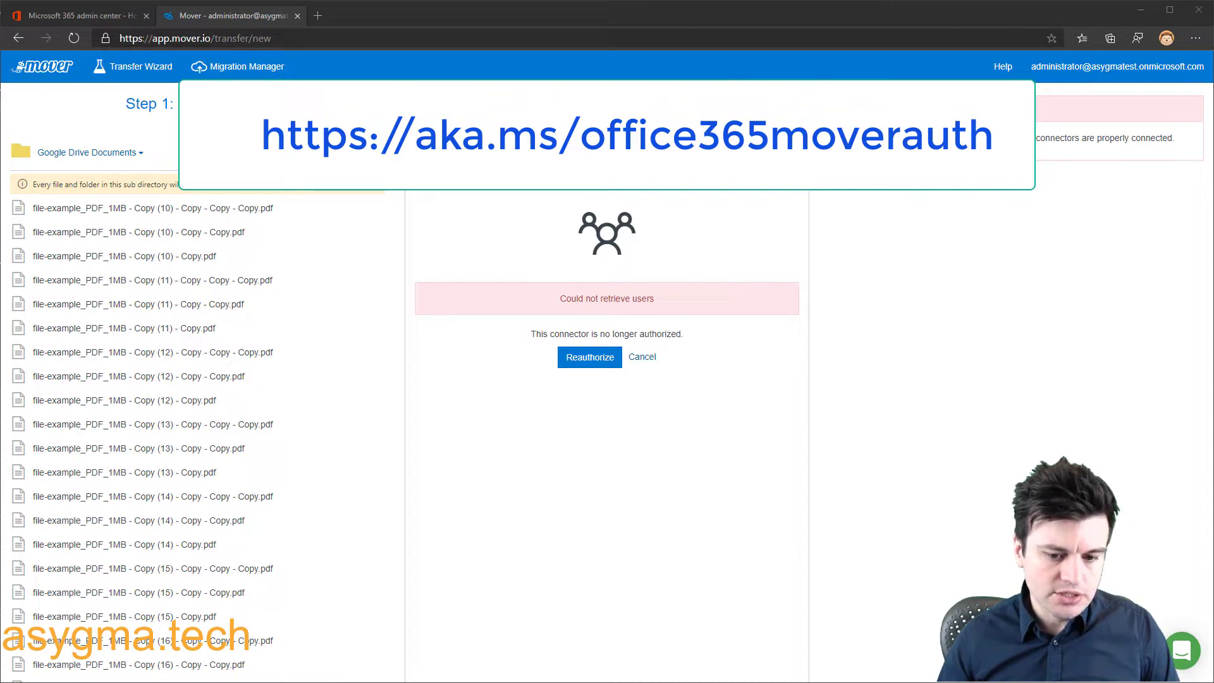
left_click(317, 16)
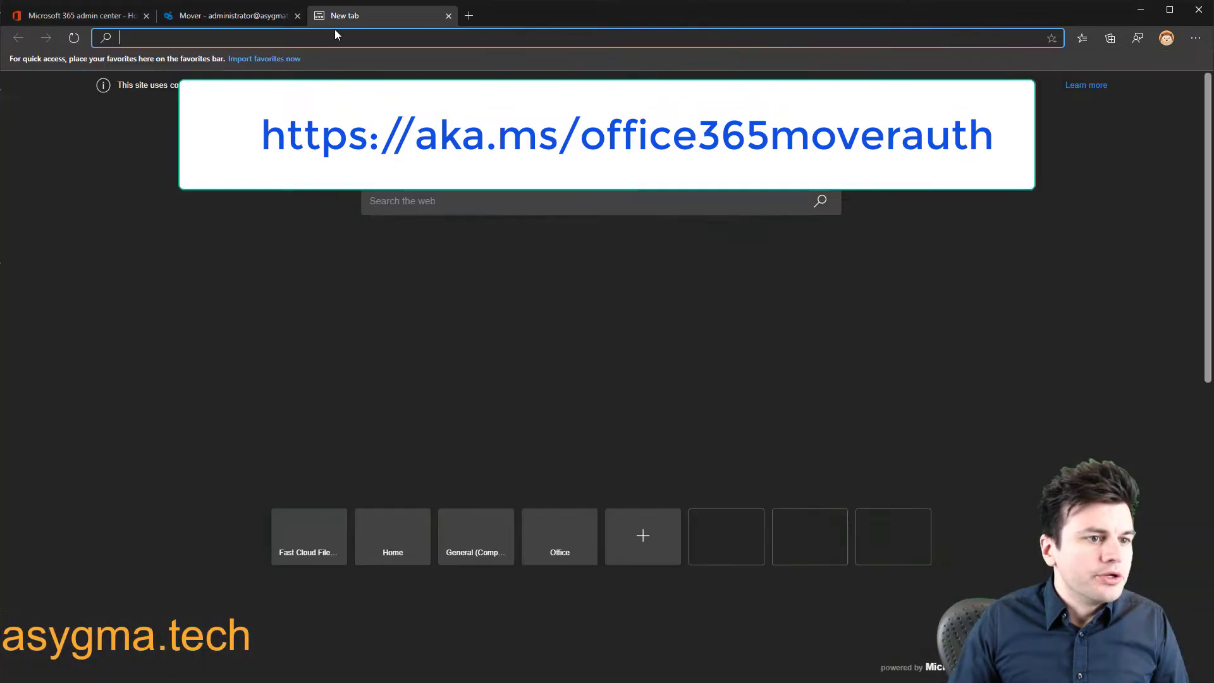
type("https://aka.ms/office365moverauth")
key("Return")
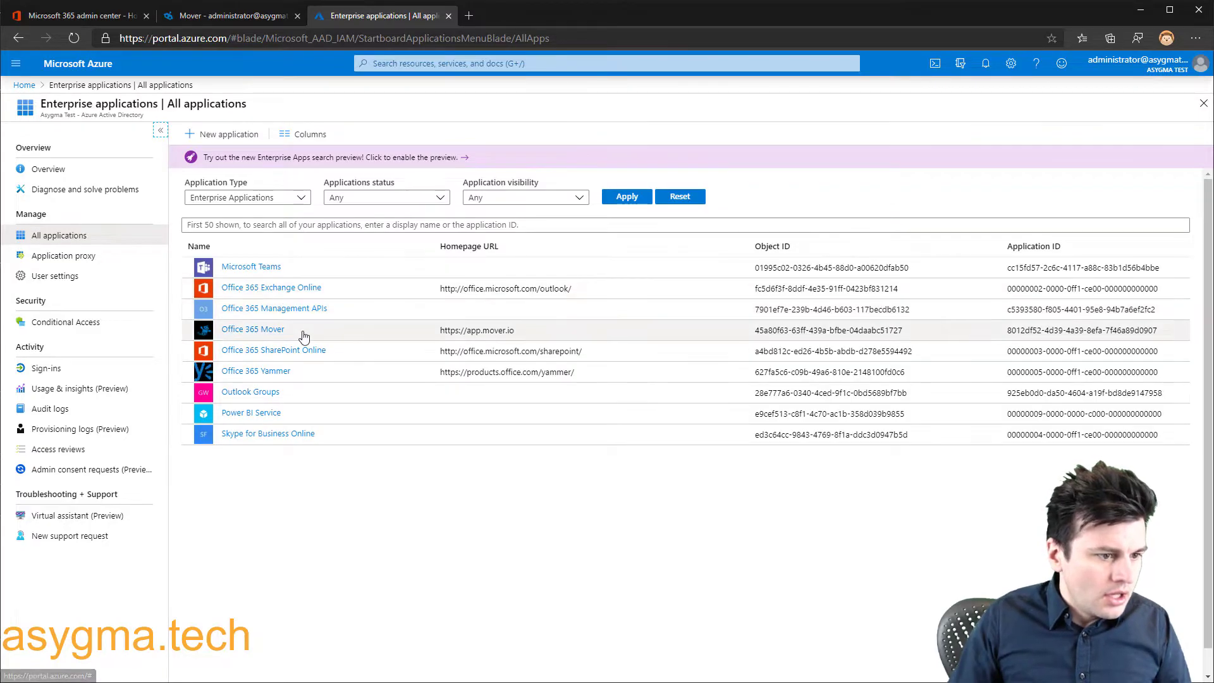
left_click(253, 329)
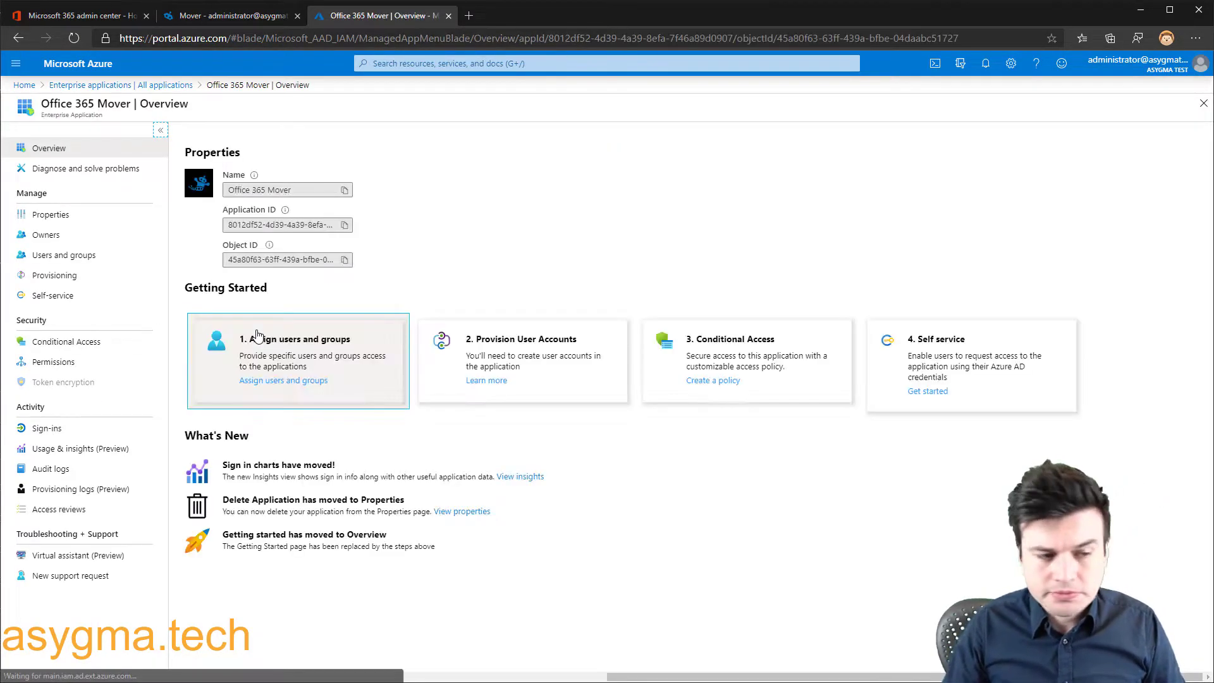
left_click(85, 368)
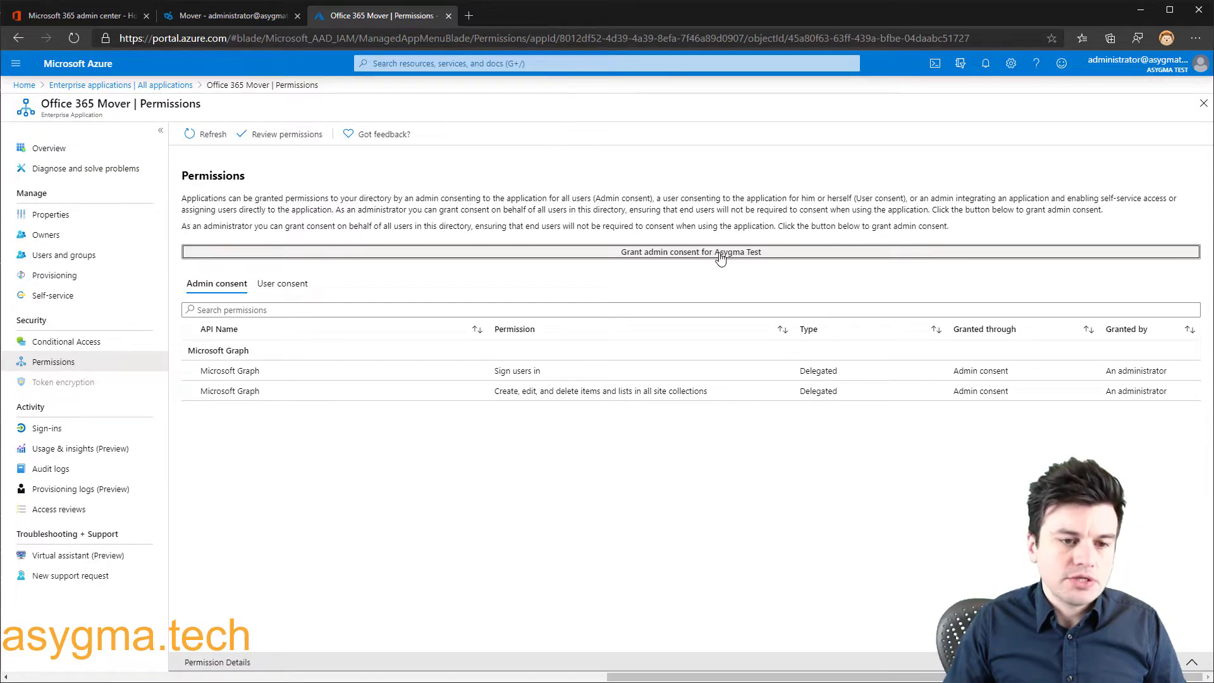
Step: Grant admin consent for Asygma Test using the signed-in administrator account and accept the requested permissions
left_click(720, 253)
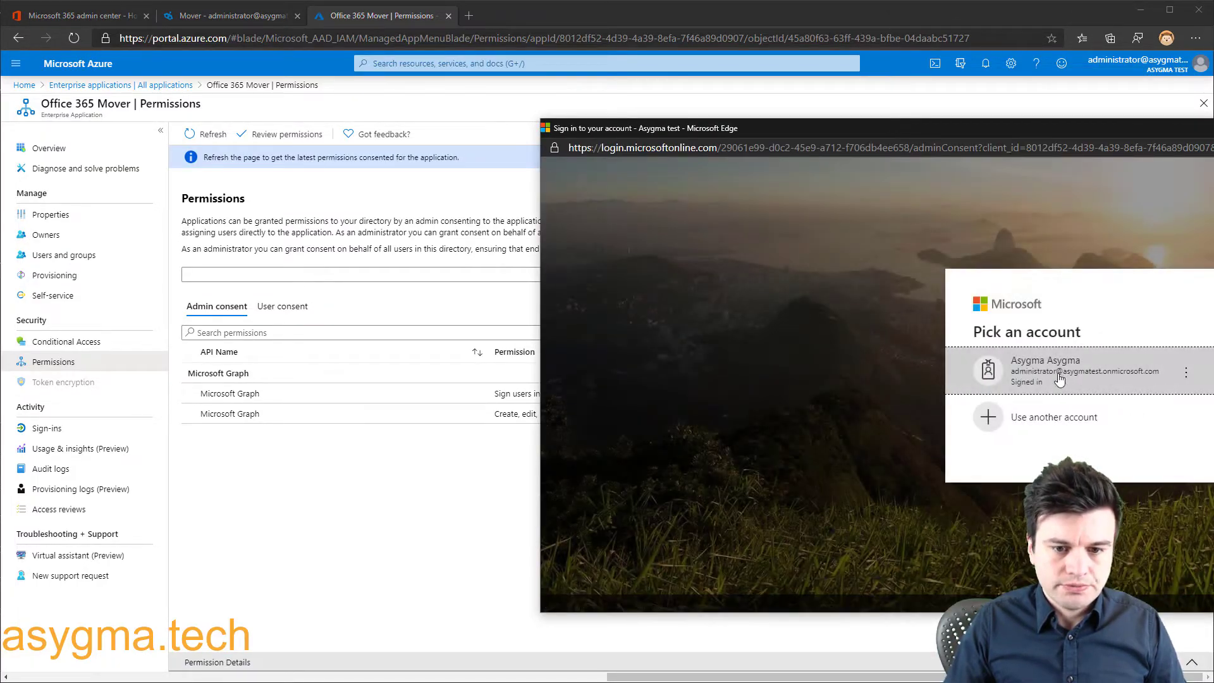
left_click(1073, 373)
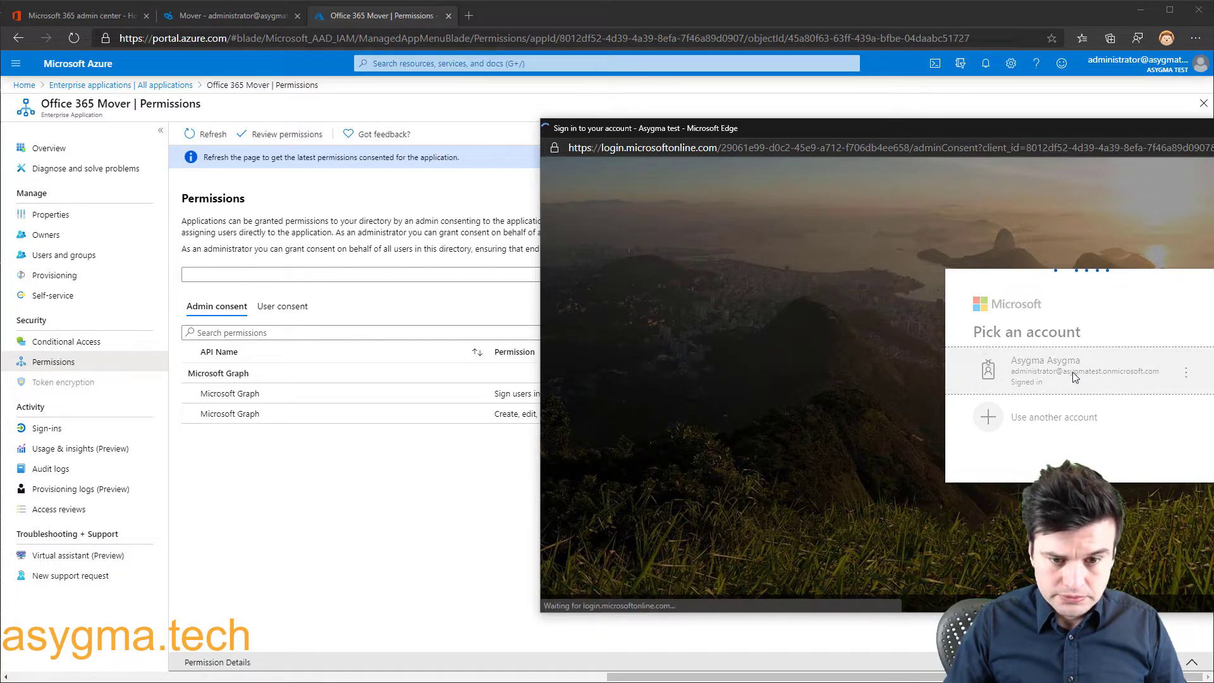
scroll(1098, 417, "down", 1)
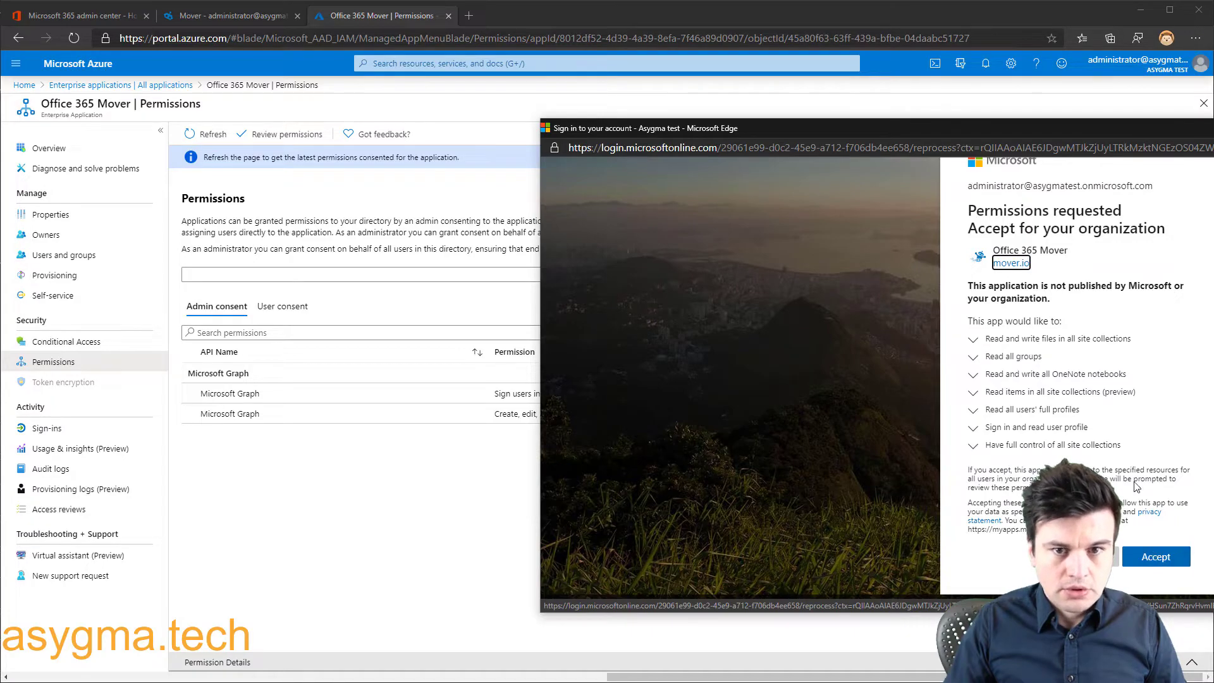
left_click_drag(1082, 129, 611, 114)
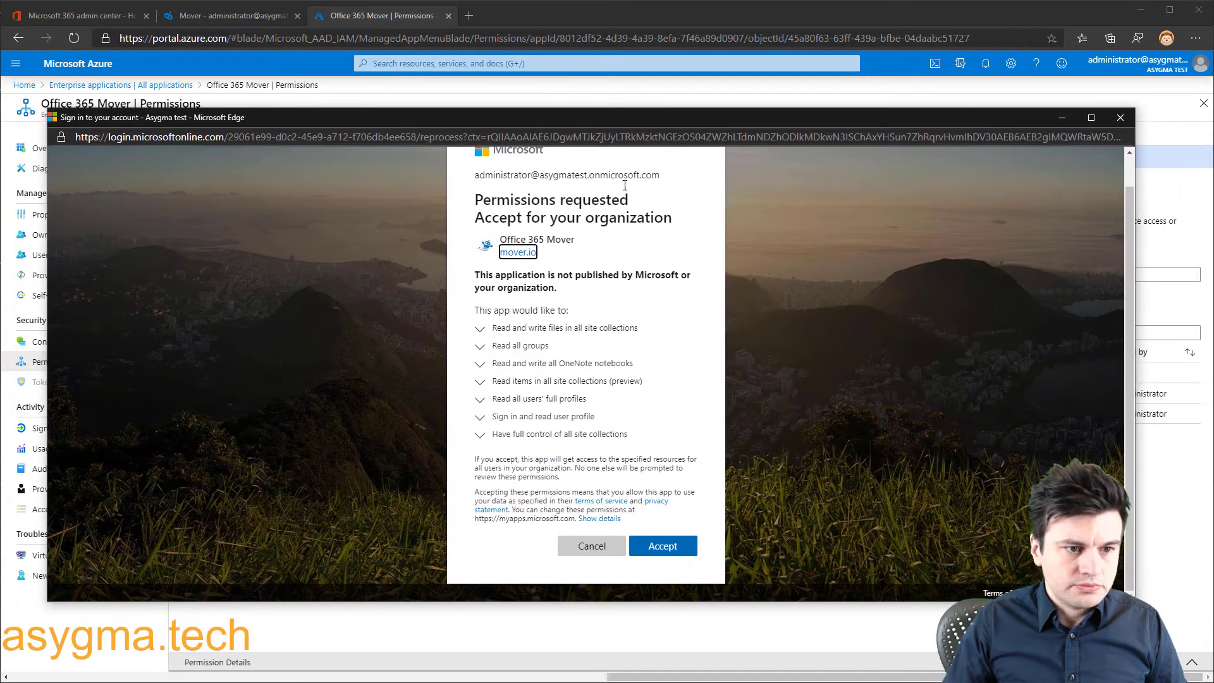
left_click(663, 552)
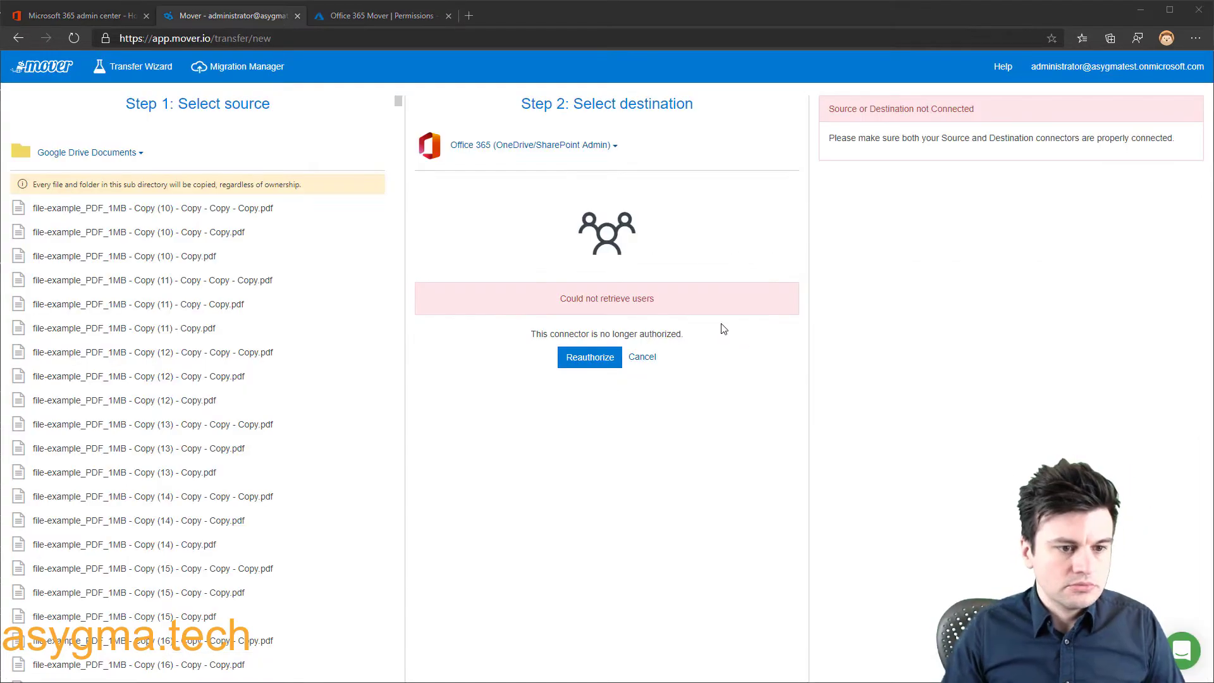
Step: Reauthorize Mover's Office 365 destination connector with the administrator account and password, consenting on behalf of the organization
left_click(586, 356)
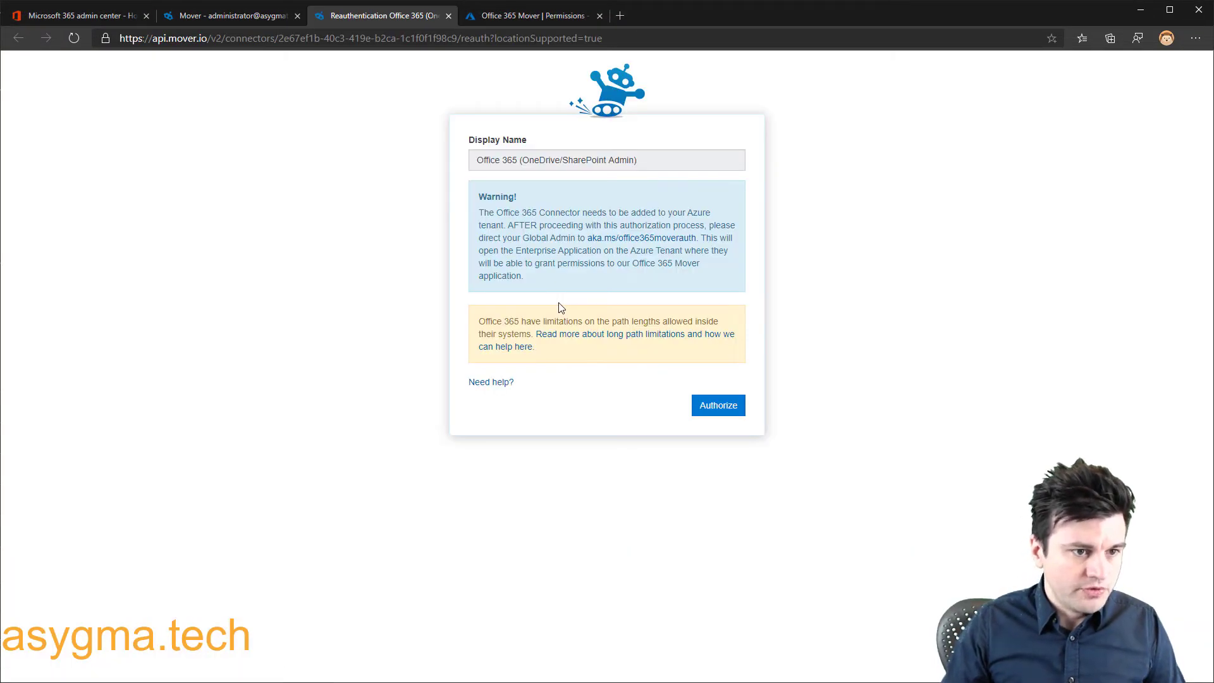
left_click(712, 409)
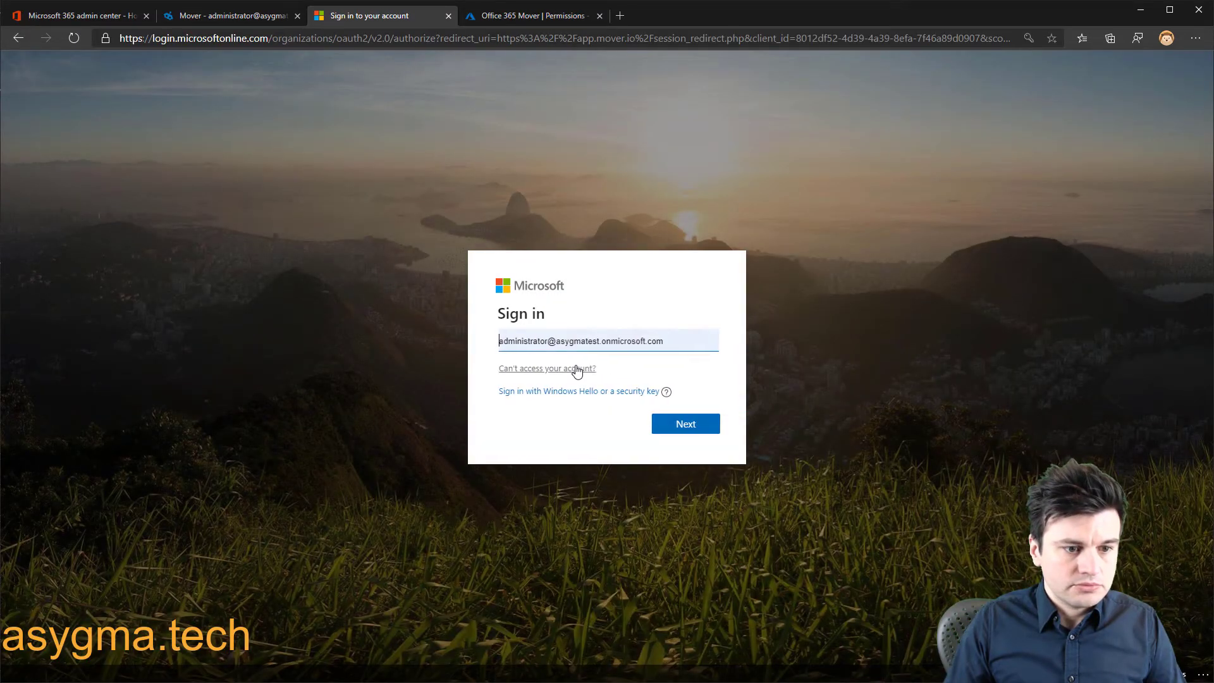
left_click(681, 424)
left_click(679, 427)
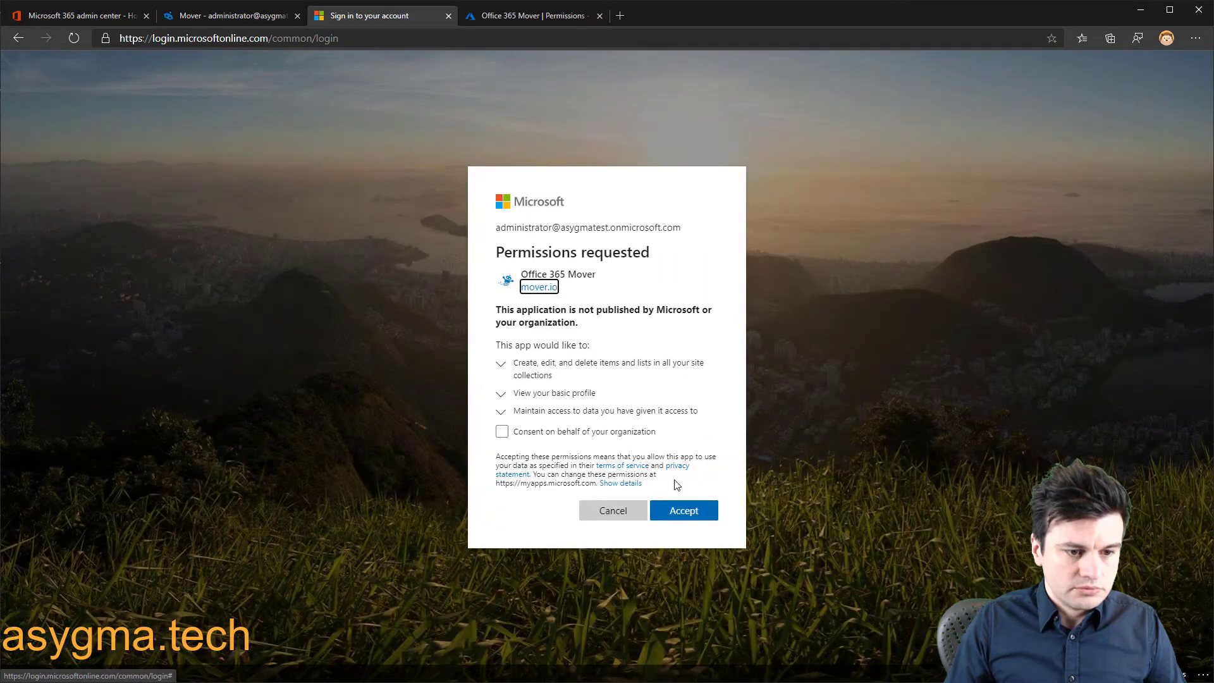
left_click(547, 432)
left_click(678, 530)
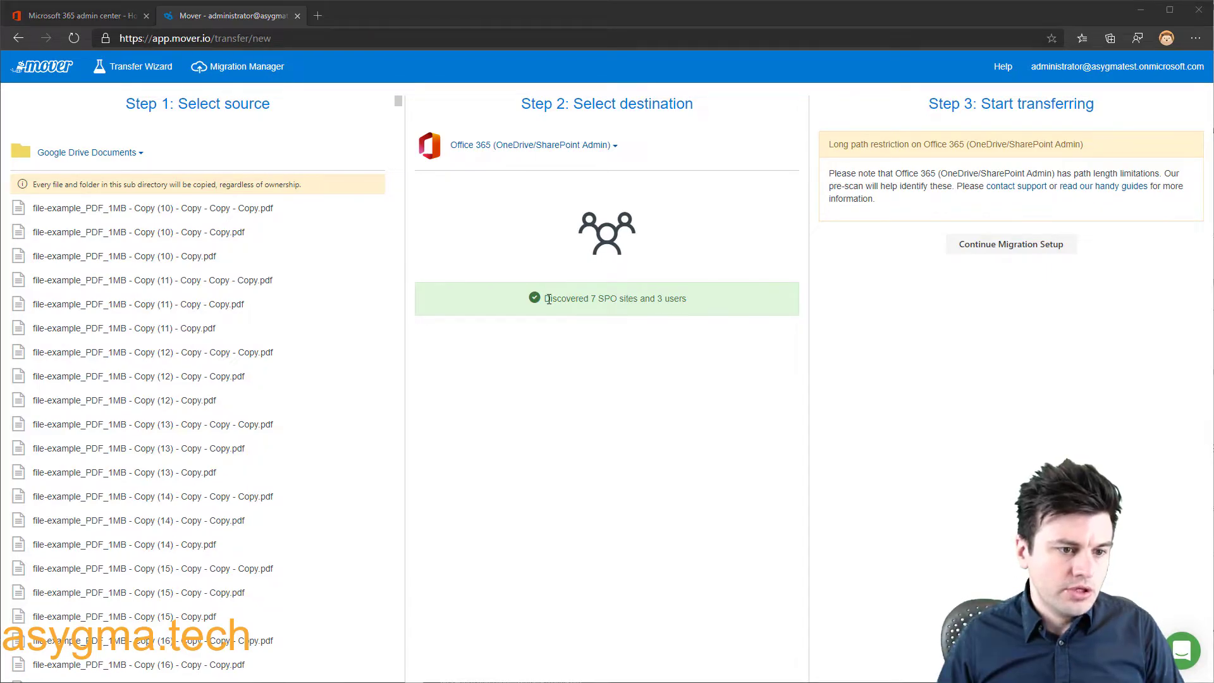
Step: Continue the migration setup and add users to the new migration through automatic discovery
left_click_drag(549, 299, 679, 301)
left_click(735, 309)
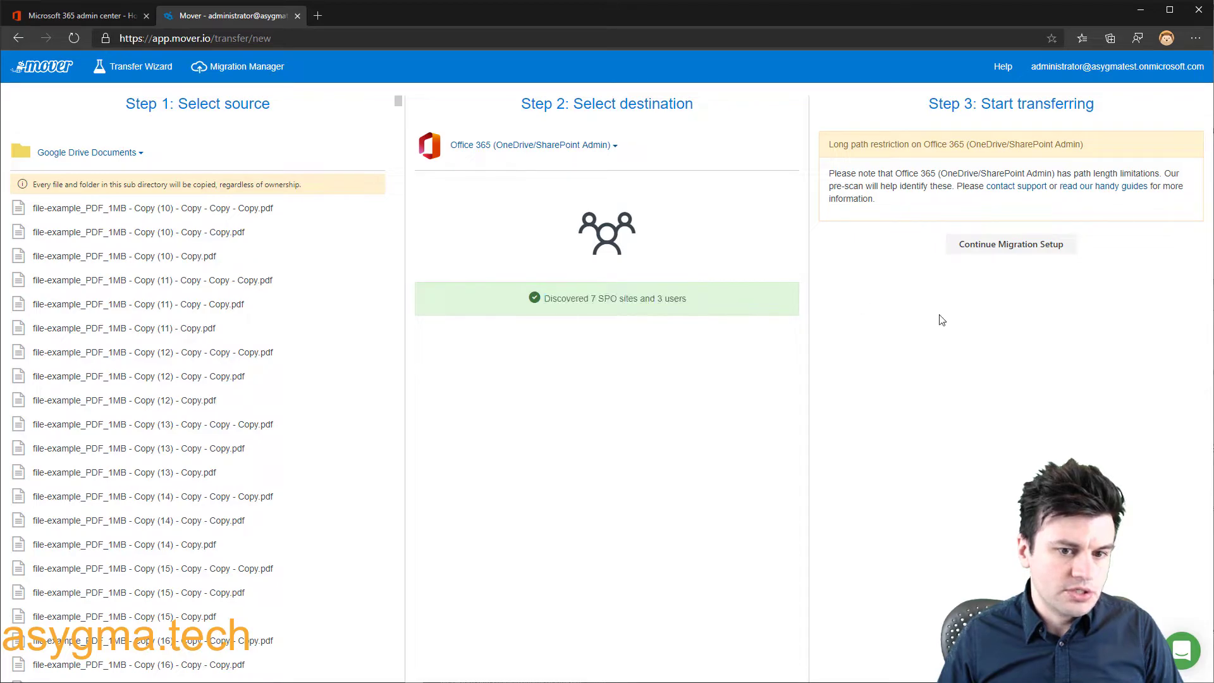
left_click(1000, 252)
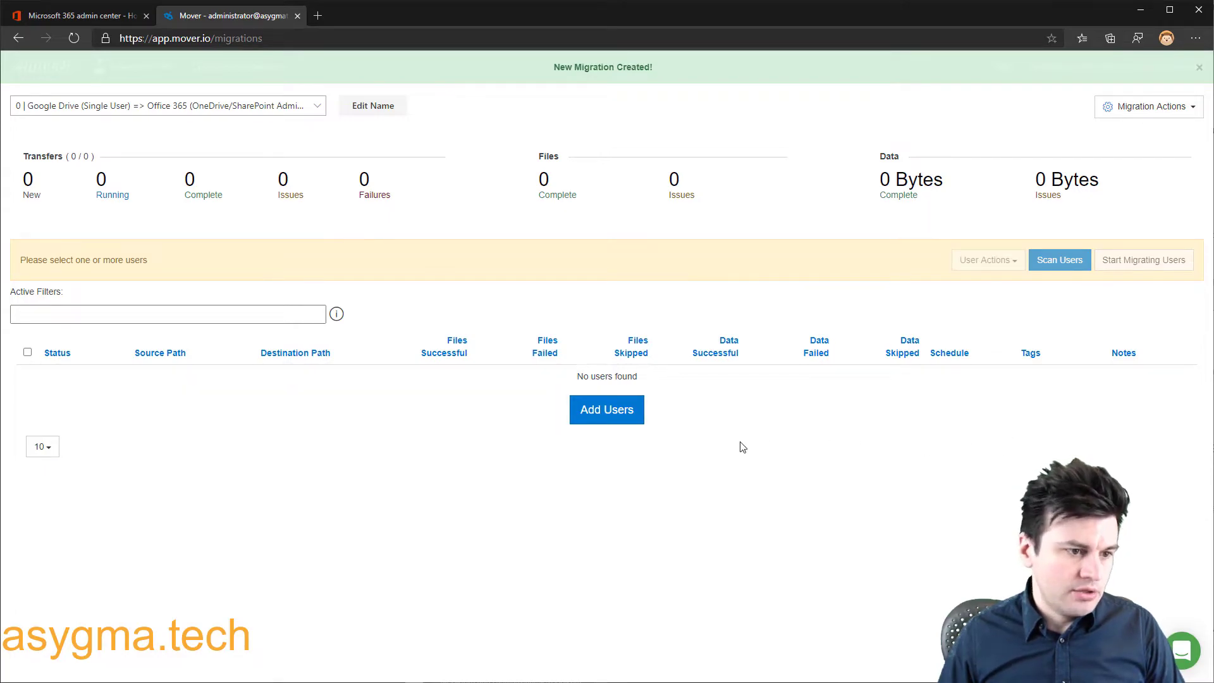
left_click(611, 414)
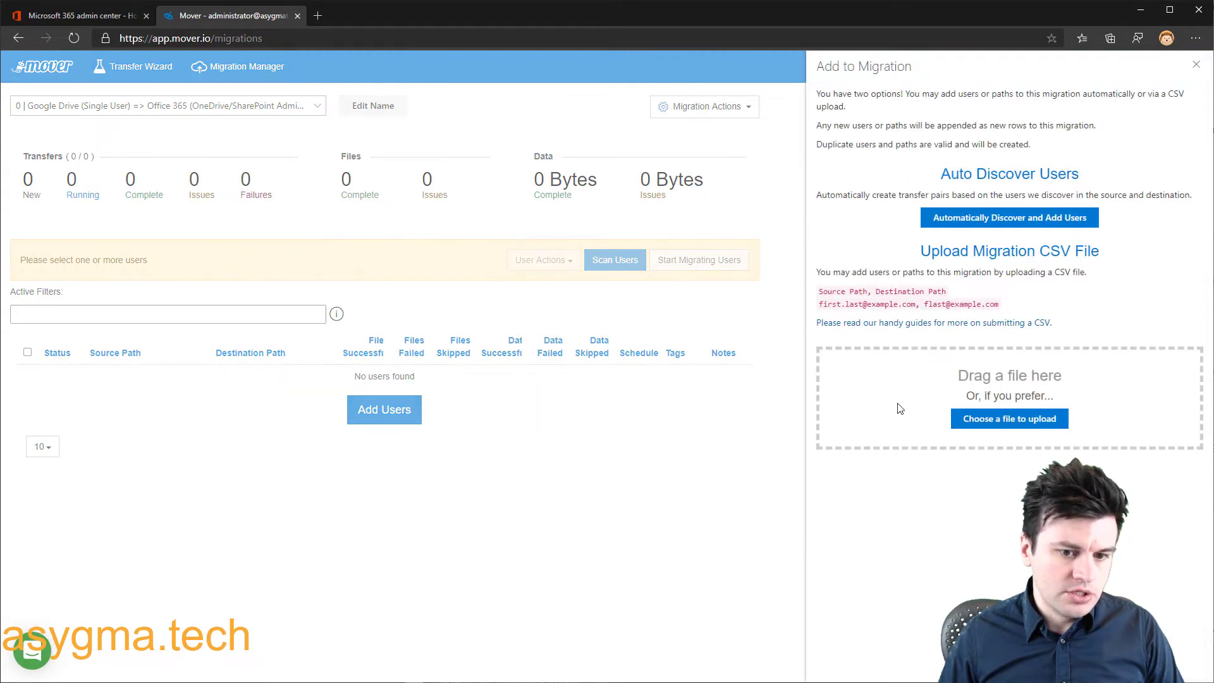
left_click(1006, 219)
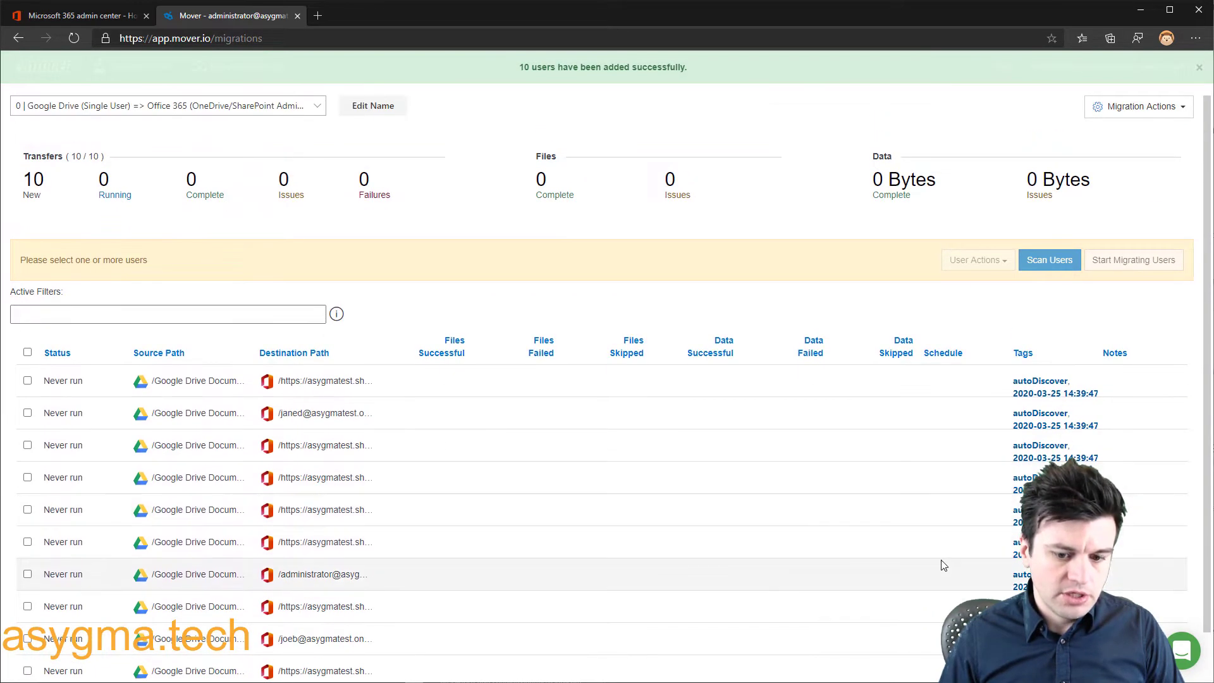
scroll(942, 565, "down", 1)
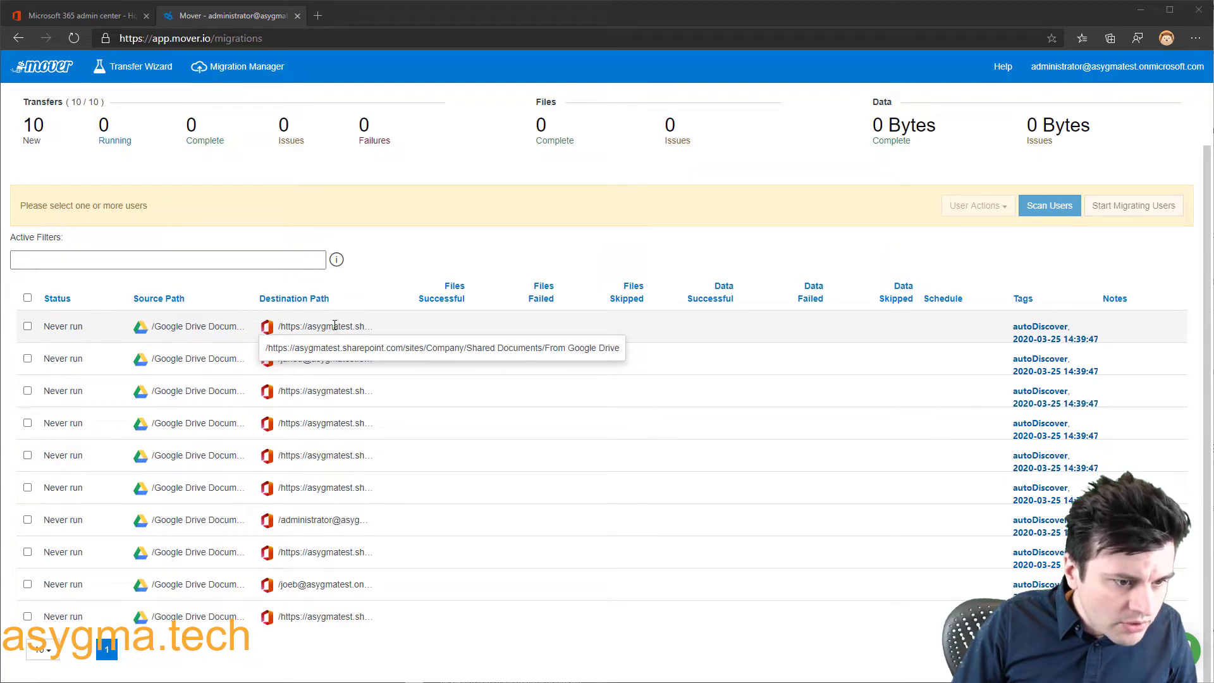
Step: Start migrating the first transfer, destined for the Company site's From Google Drive folder, right now and agree to Mover's Terms and Conditions
left_click(27, 326)
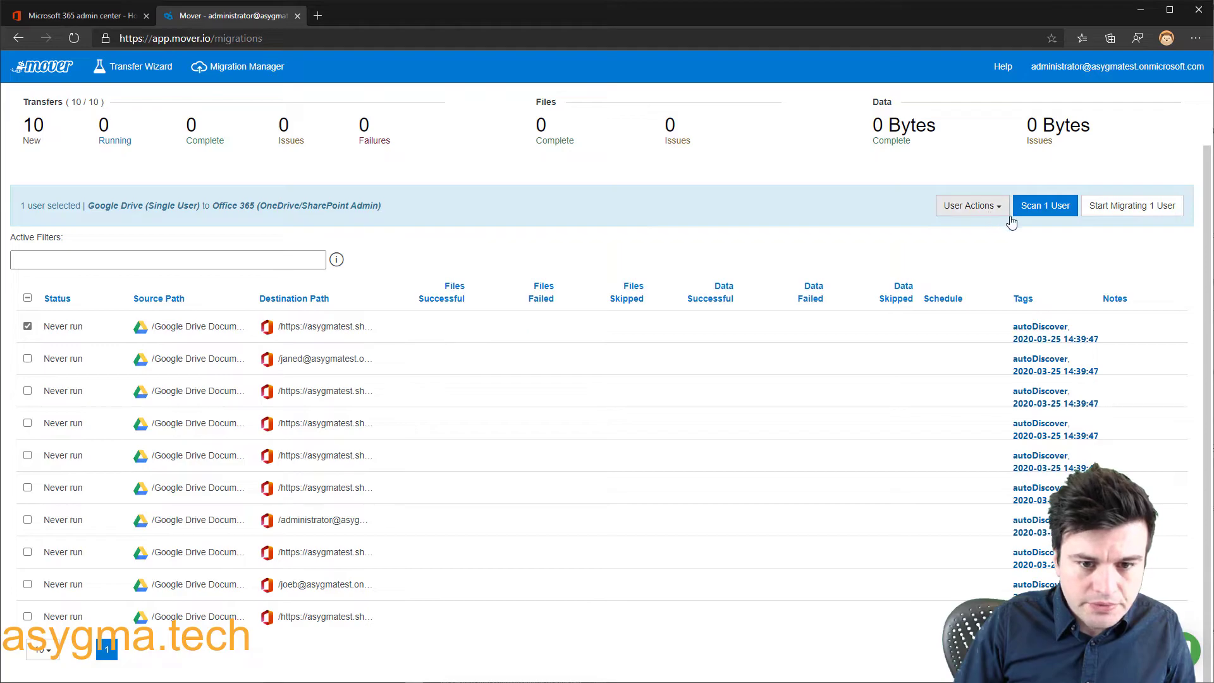
left_click(1123, 216)
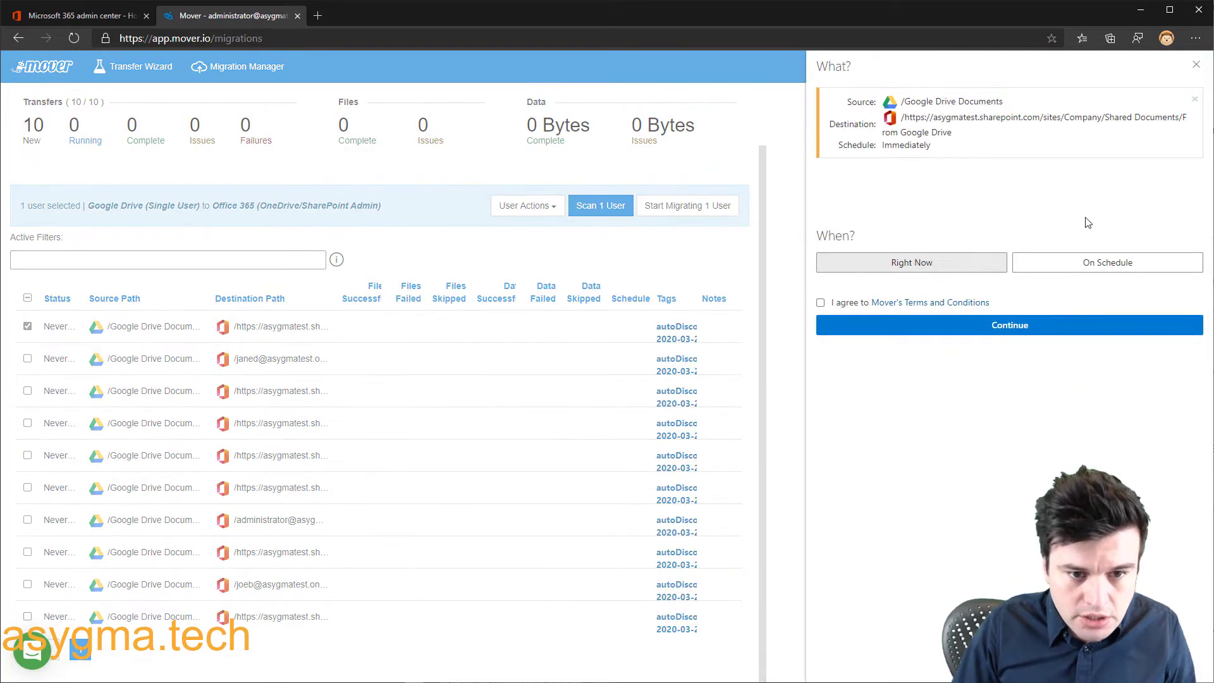
left_click(820, 303)
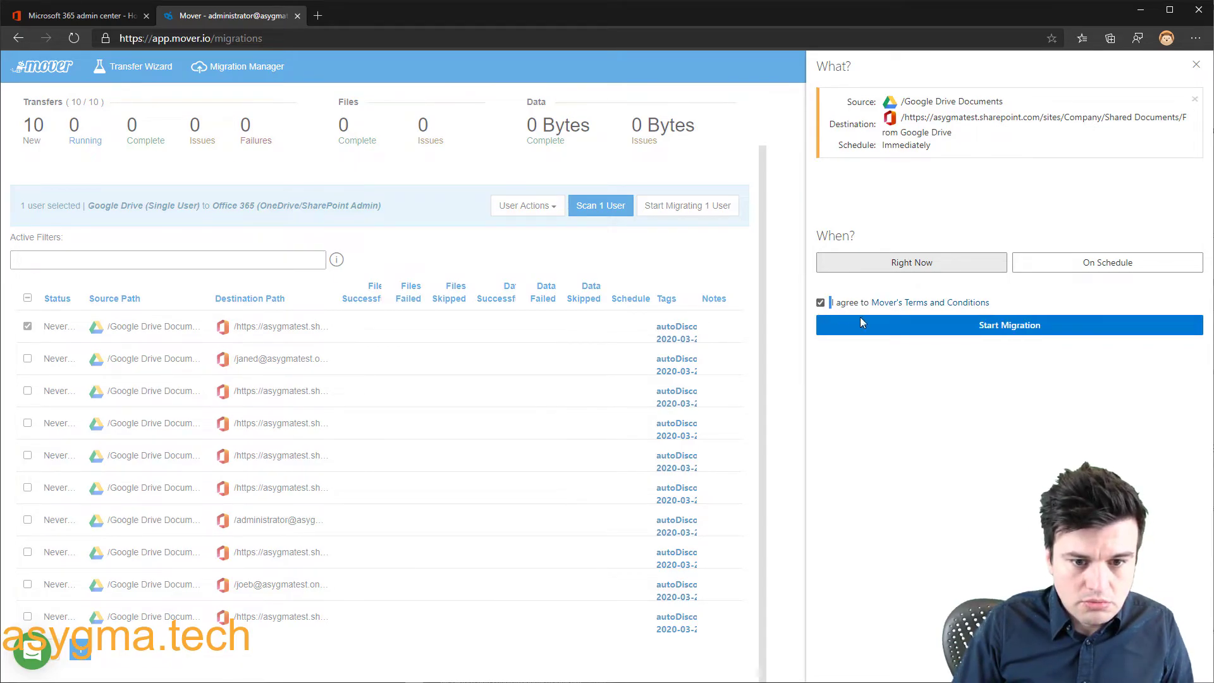
left_click(1004, 326)
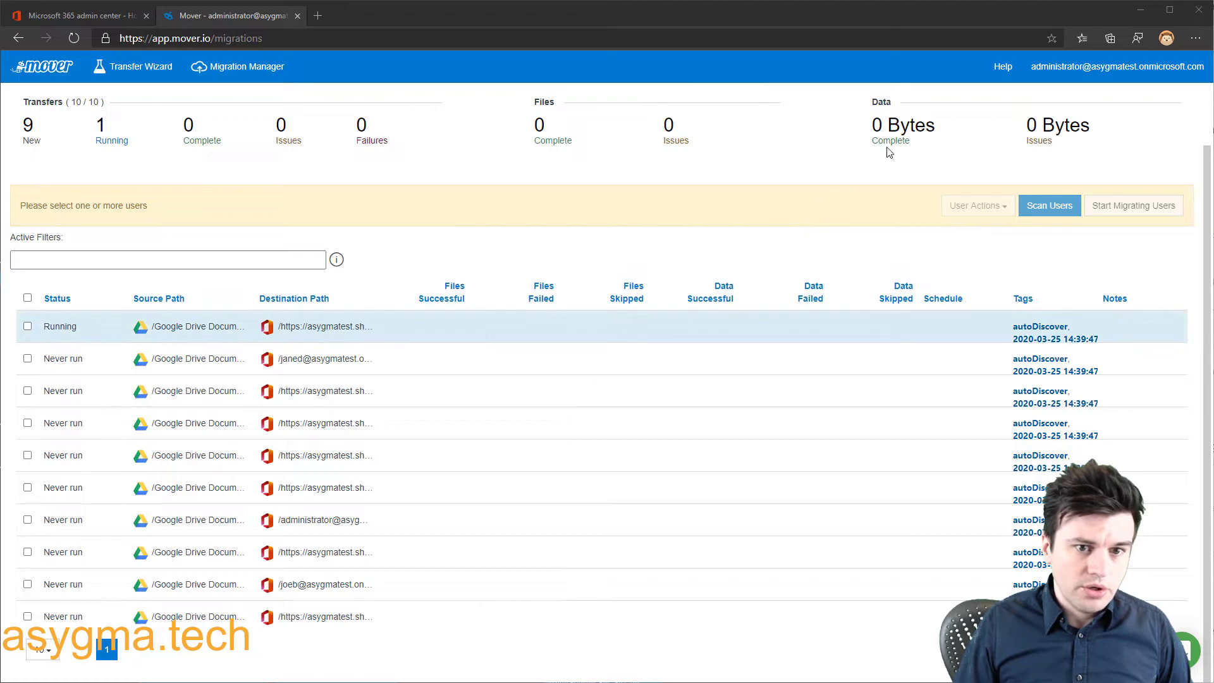
left_click_drag(872, 124, 1068, 125)
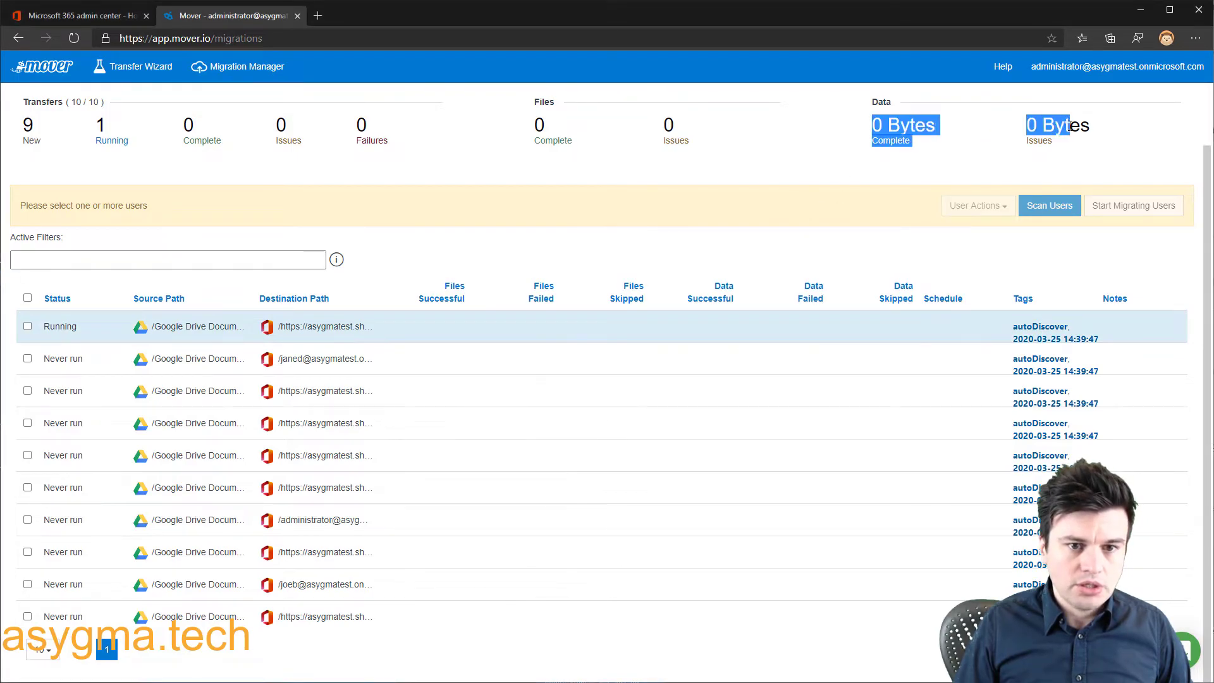
left_click(1075, 126)
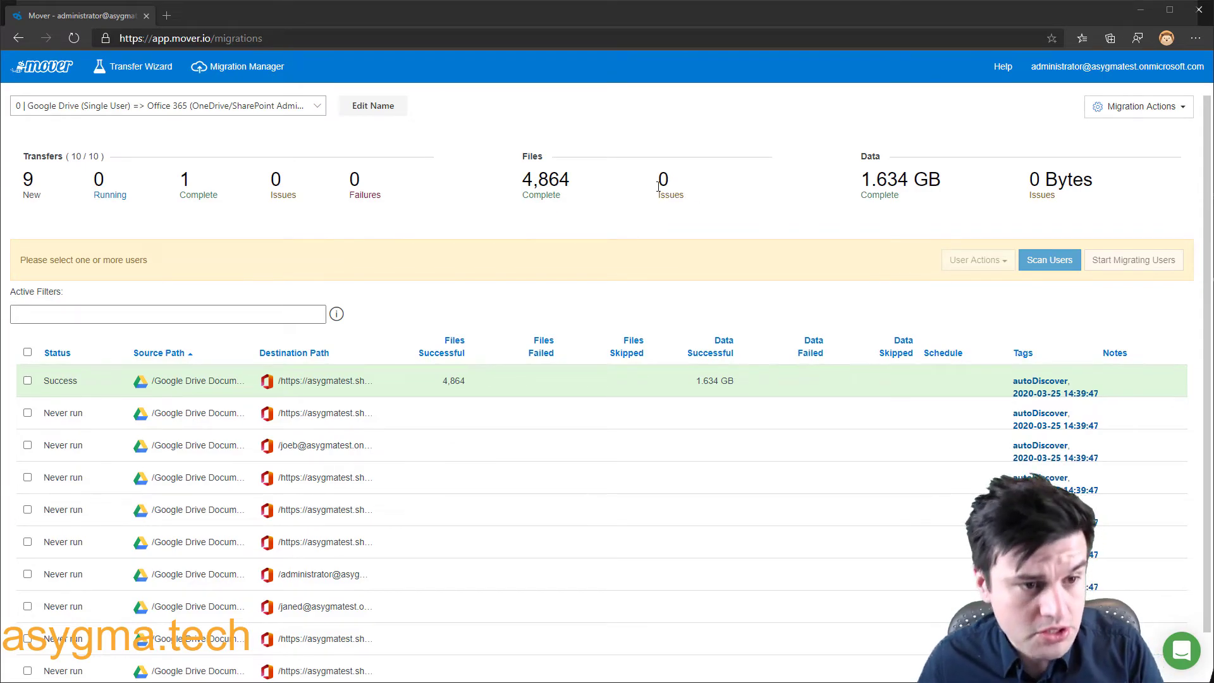
left_click(524, 184)
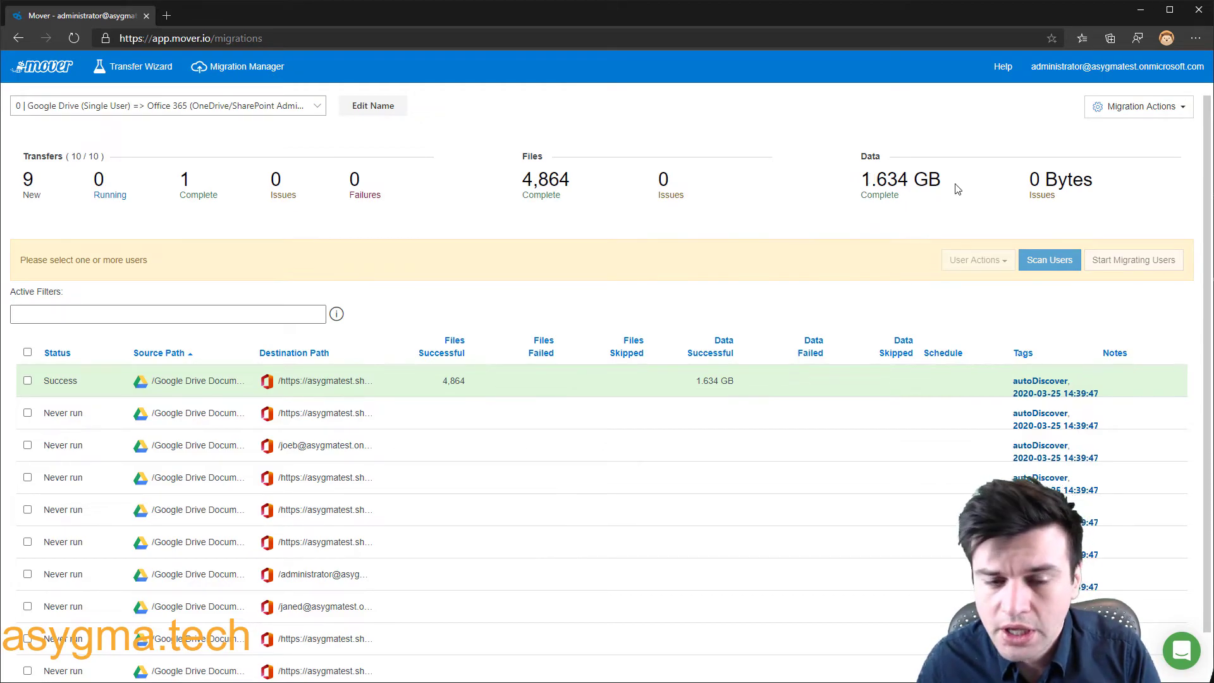
left_click(1137, 107)
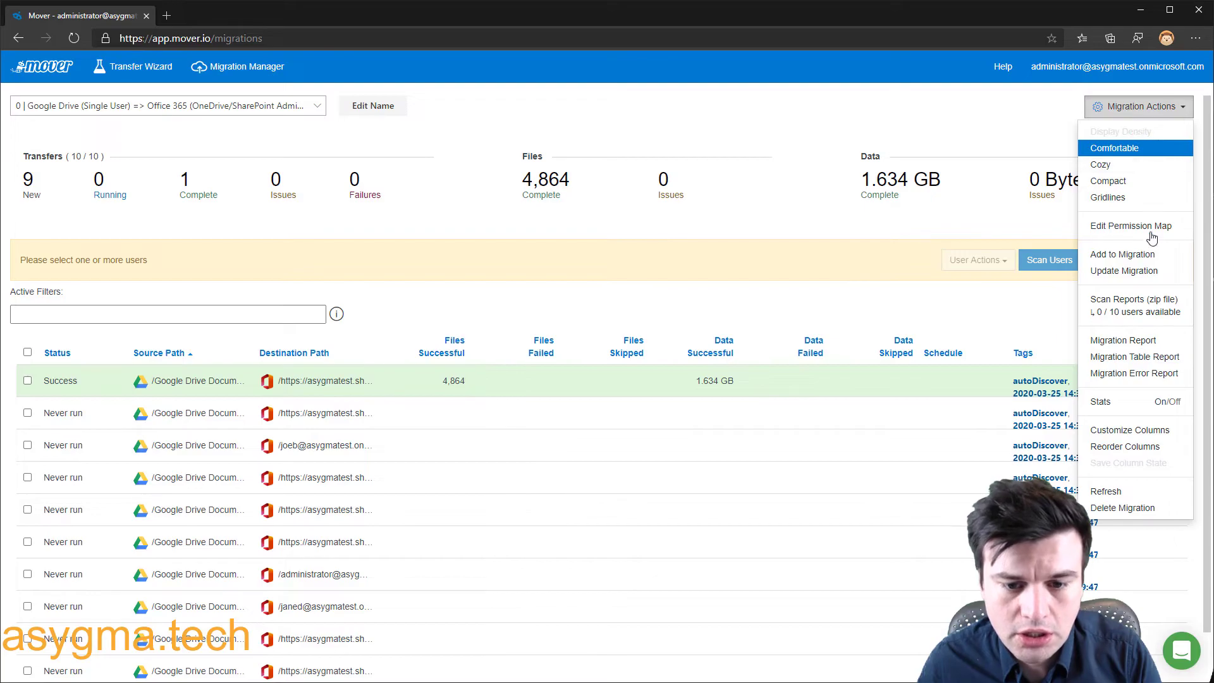
left_click(993, 189)
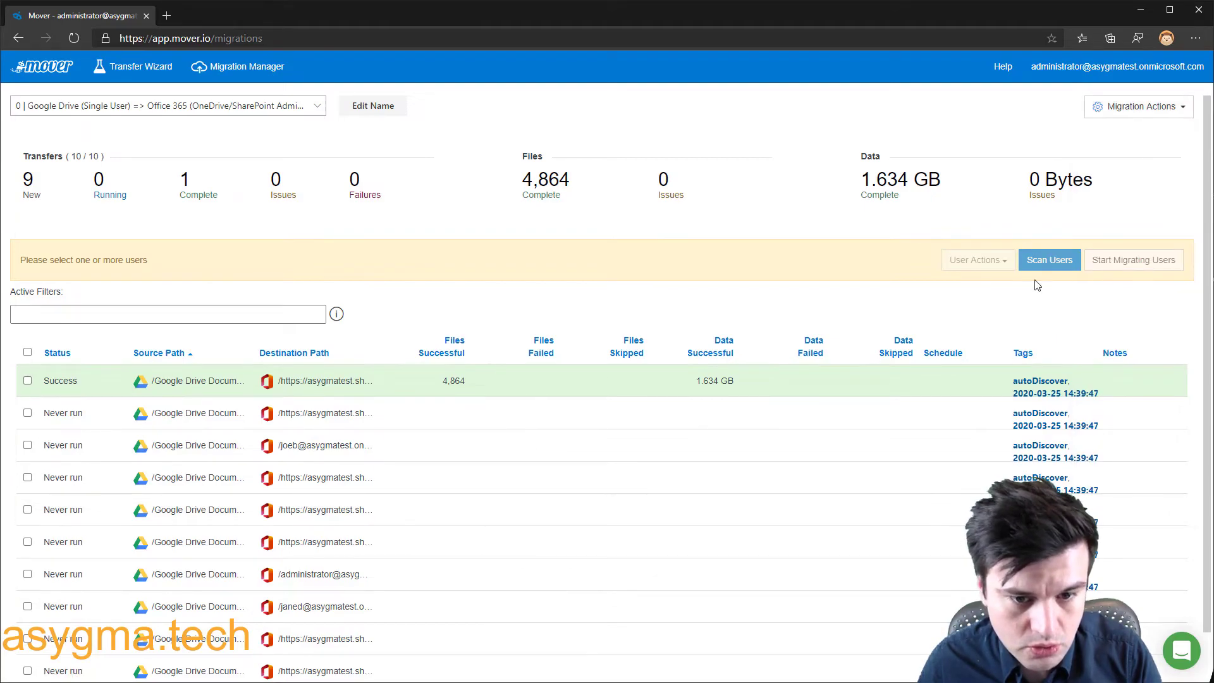
Step: Download the logs zip file from the transfer summary of the successfully completed transfer and dismiss the download notice
left_click(862, 380)
left_click(1137, 66)
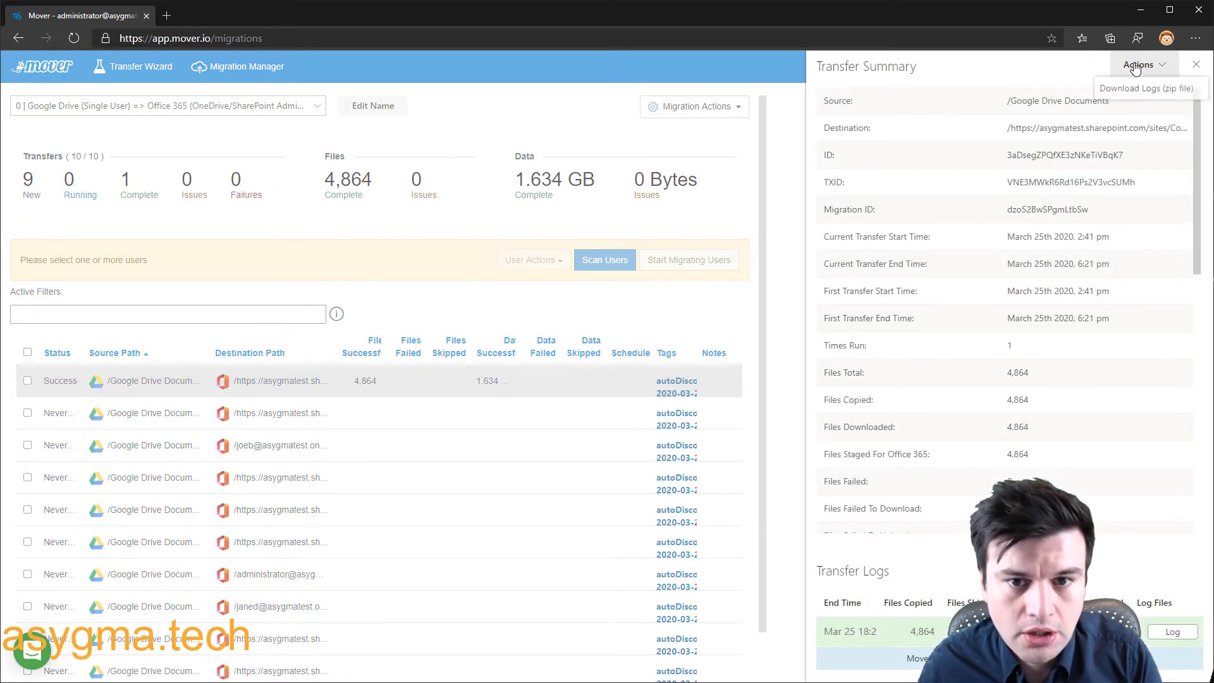
left_click(1147, 88)
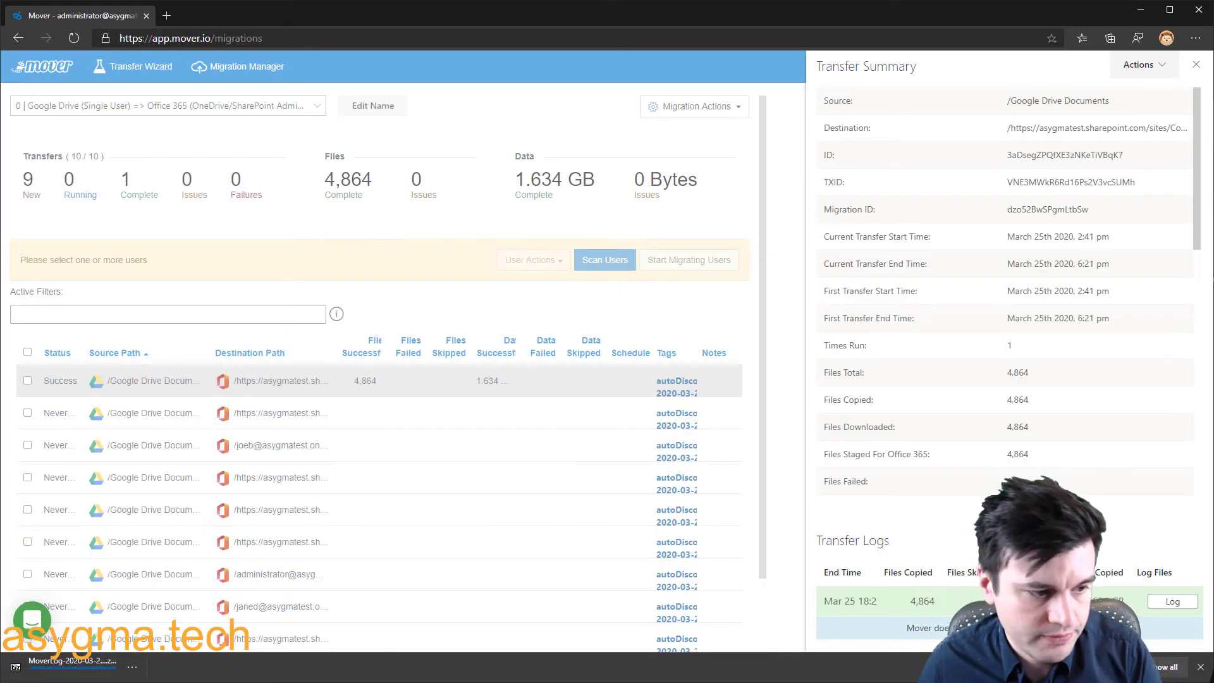
left_click(1200, 667)
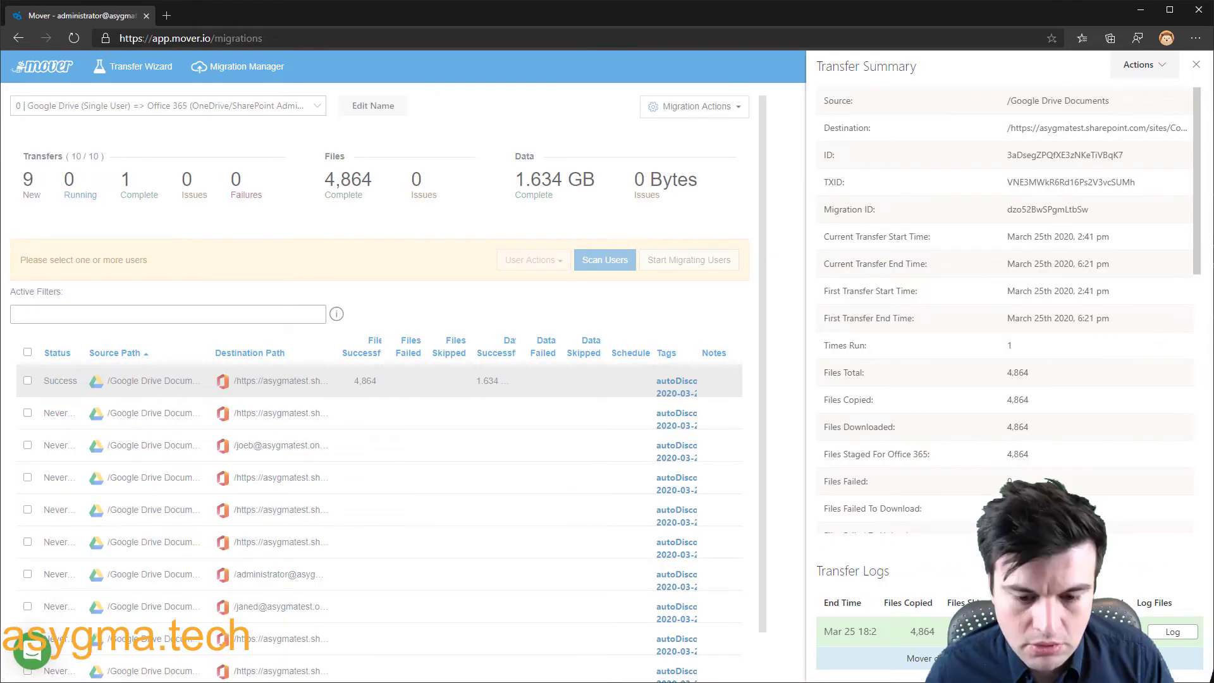
Step: View the downloaded MoverLog HTML report in a new tab, and close both the report and the transfer summary
left_click(167, 19)
key("ctrl+v")
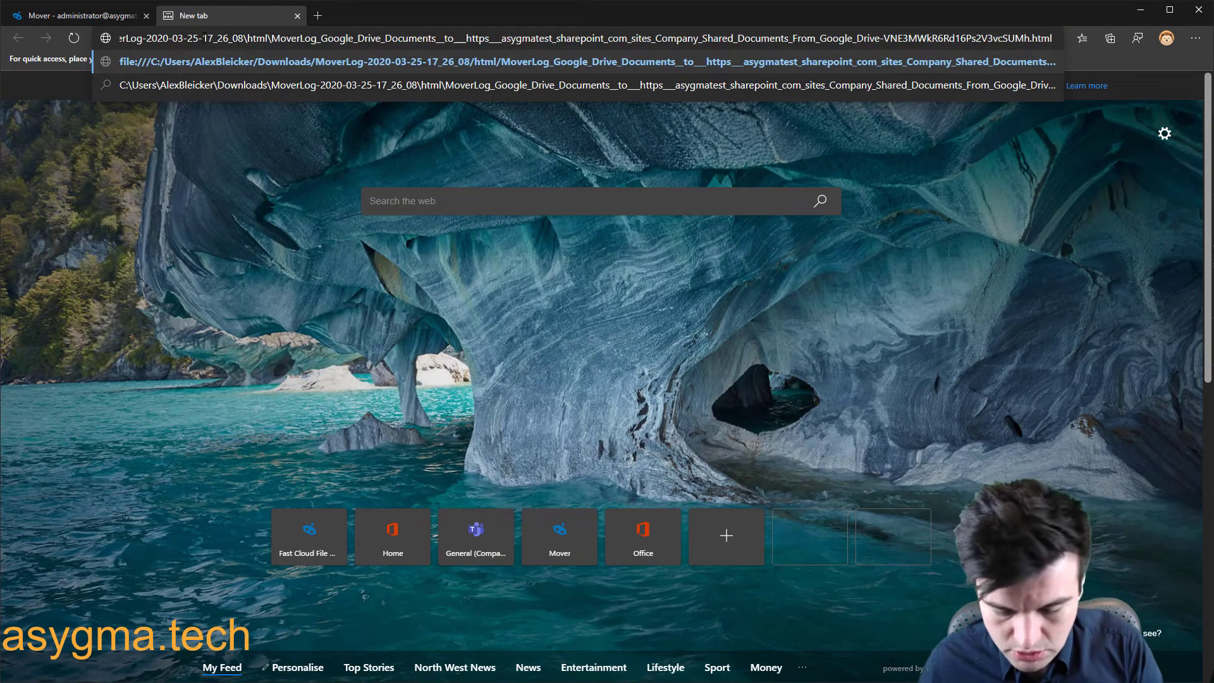
key("Return")
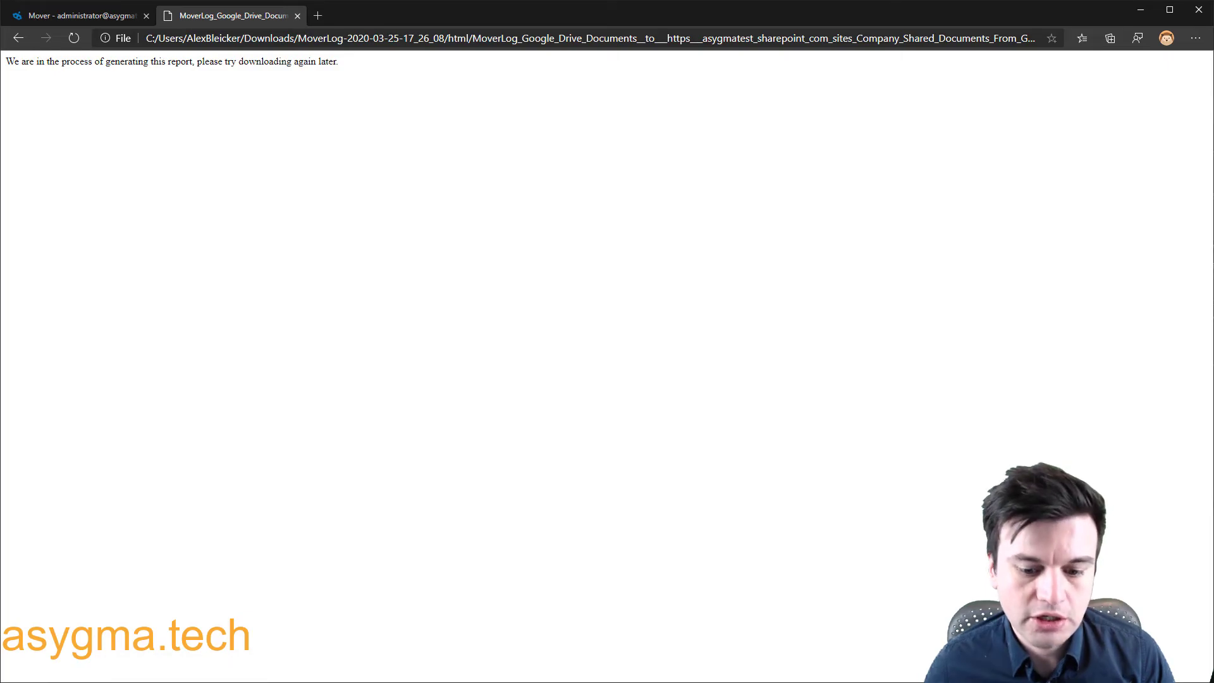
left_click(298, 16)
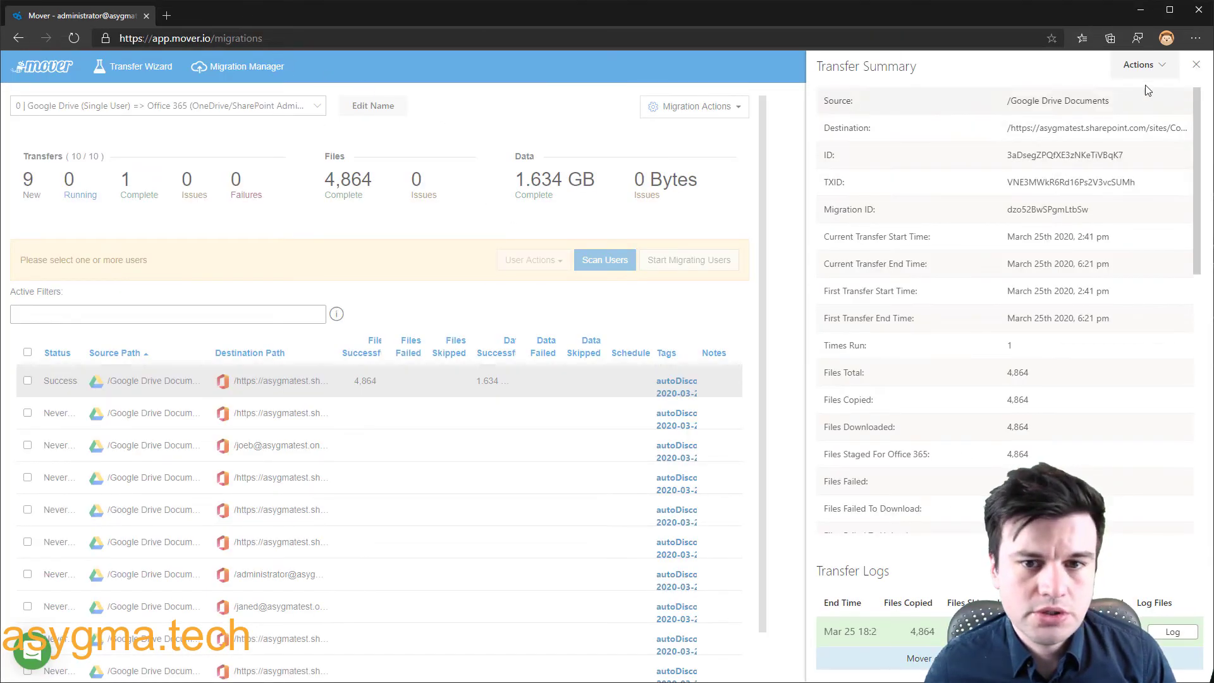
left_click(1195, 71)
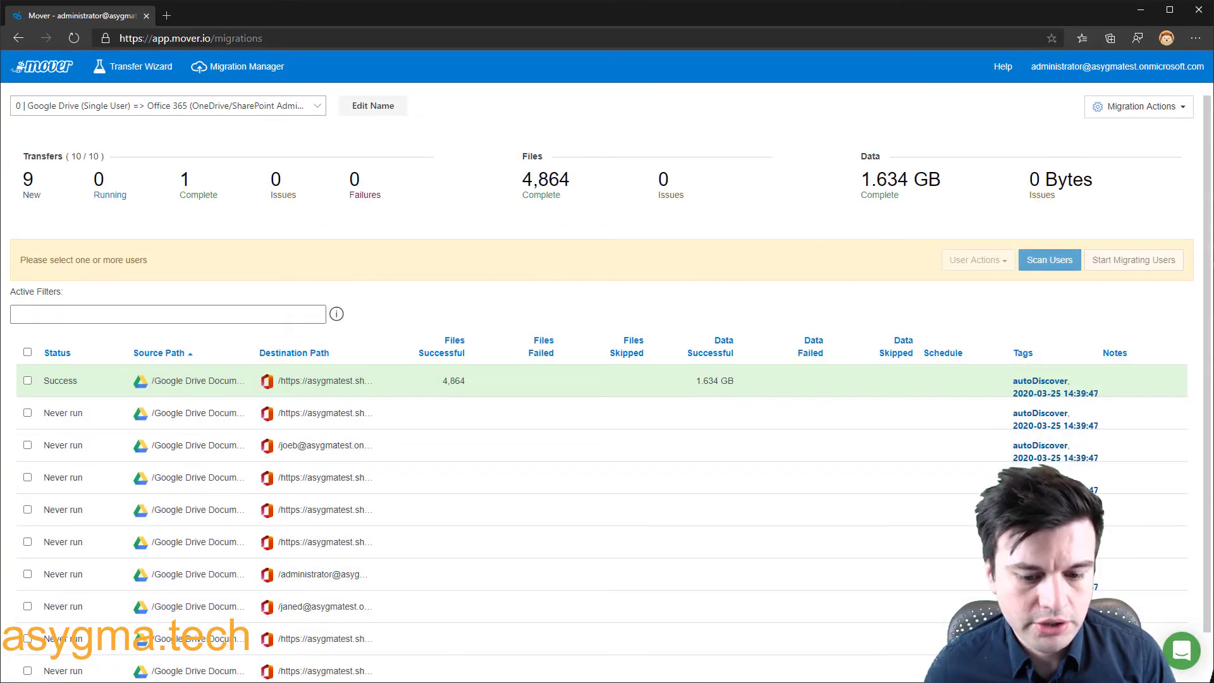
left_click(168, 14)
type("https://asygmatest.sharepoint.com/sites/Company")
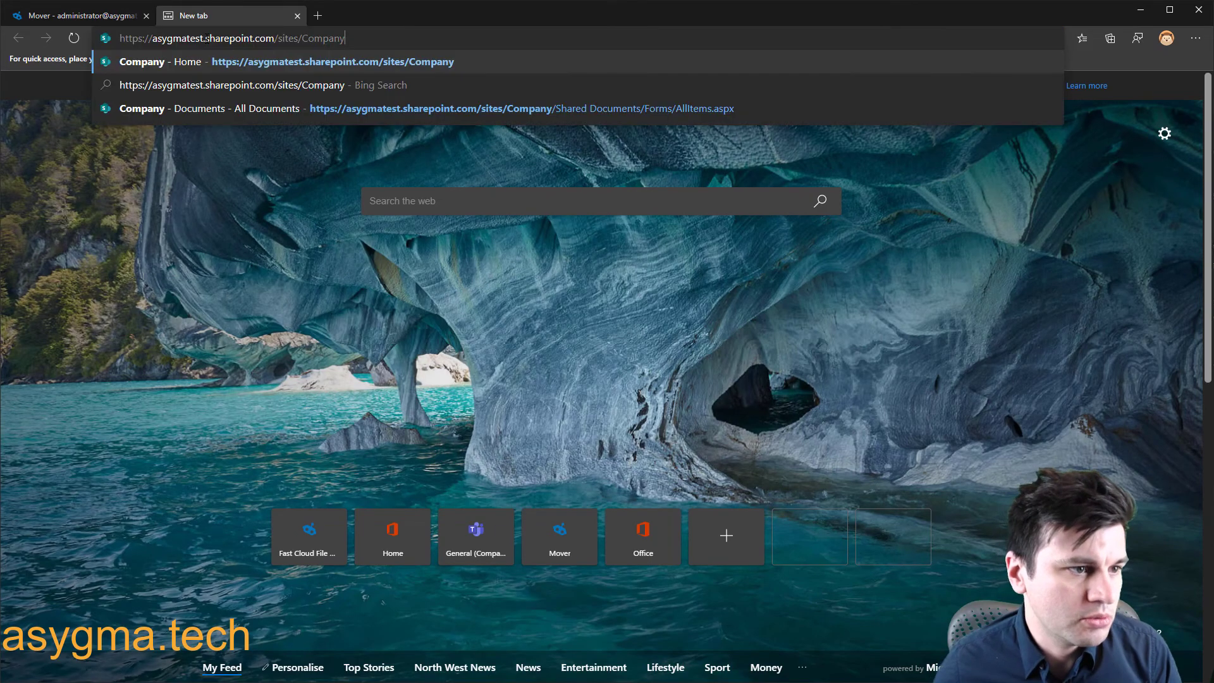
key("Return")
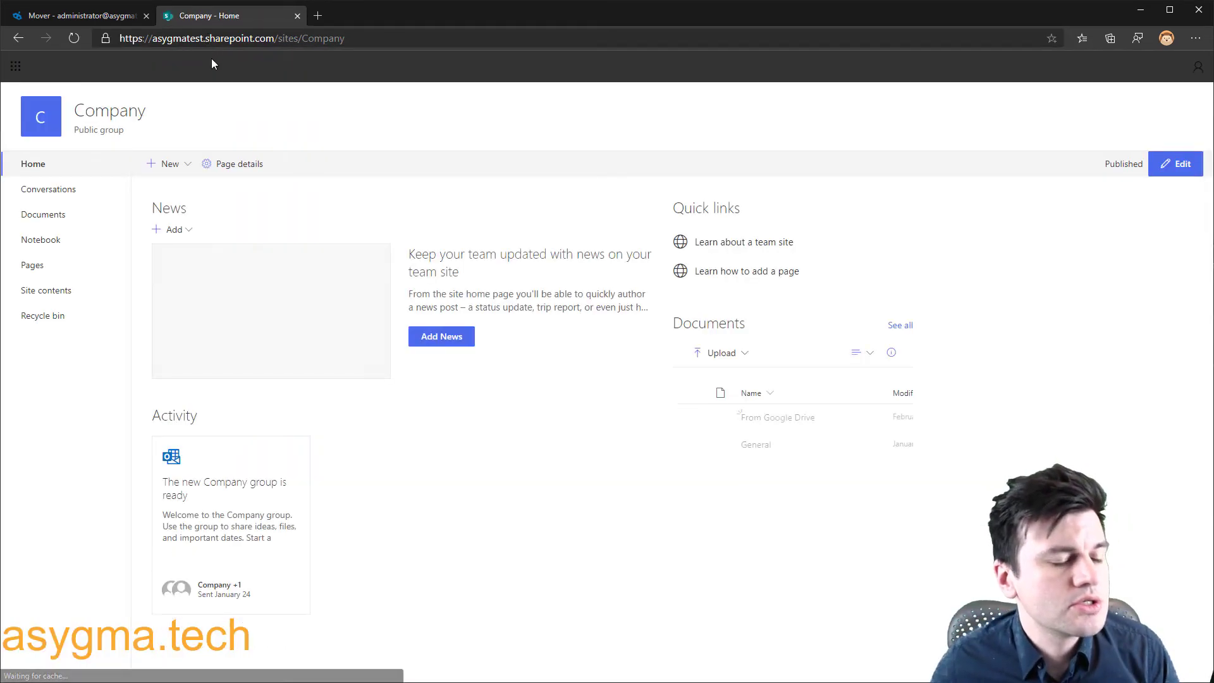
left_click(44, 245)
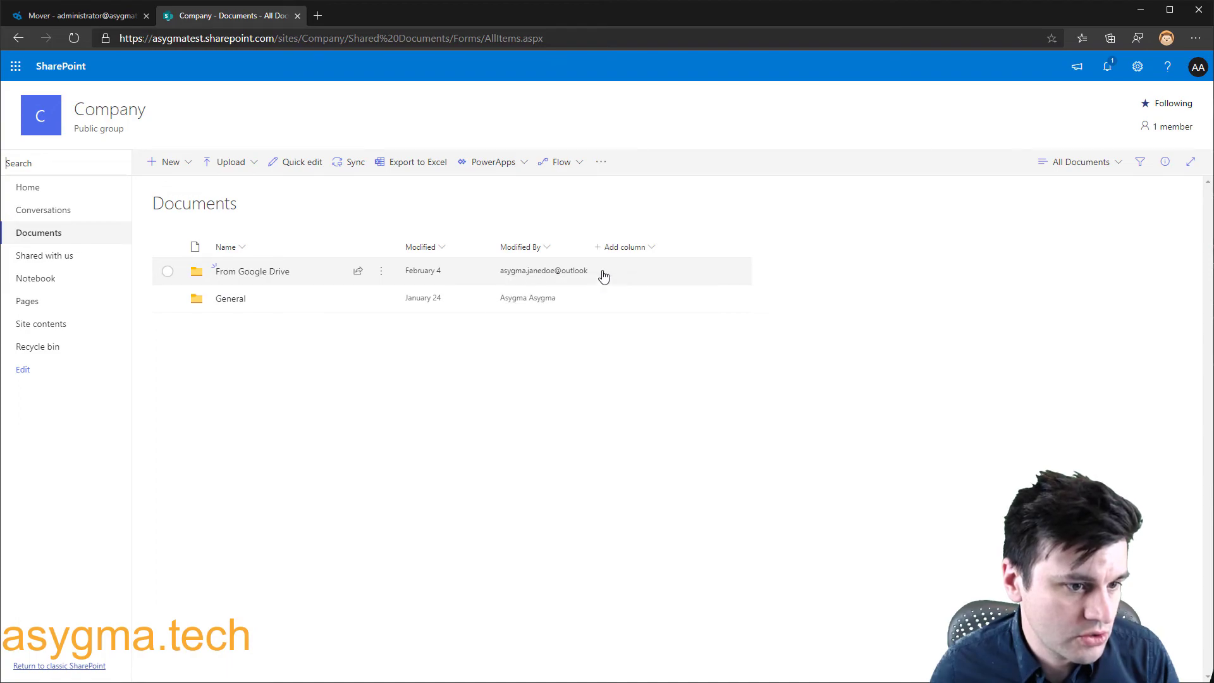
left_click(261, 276)
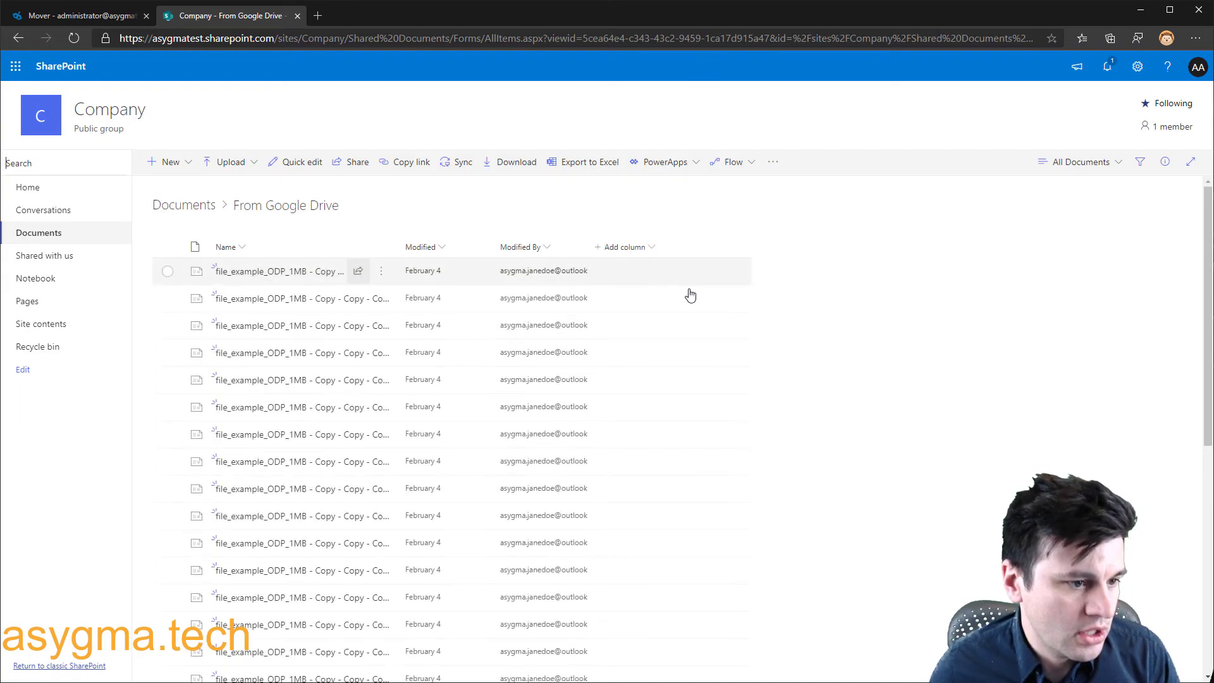
scroll(767, 317, "down", 15)
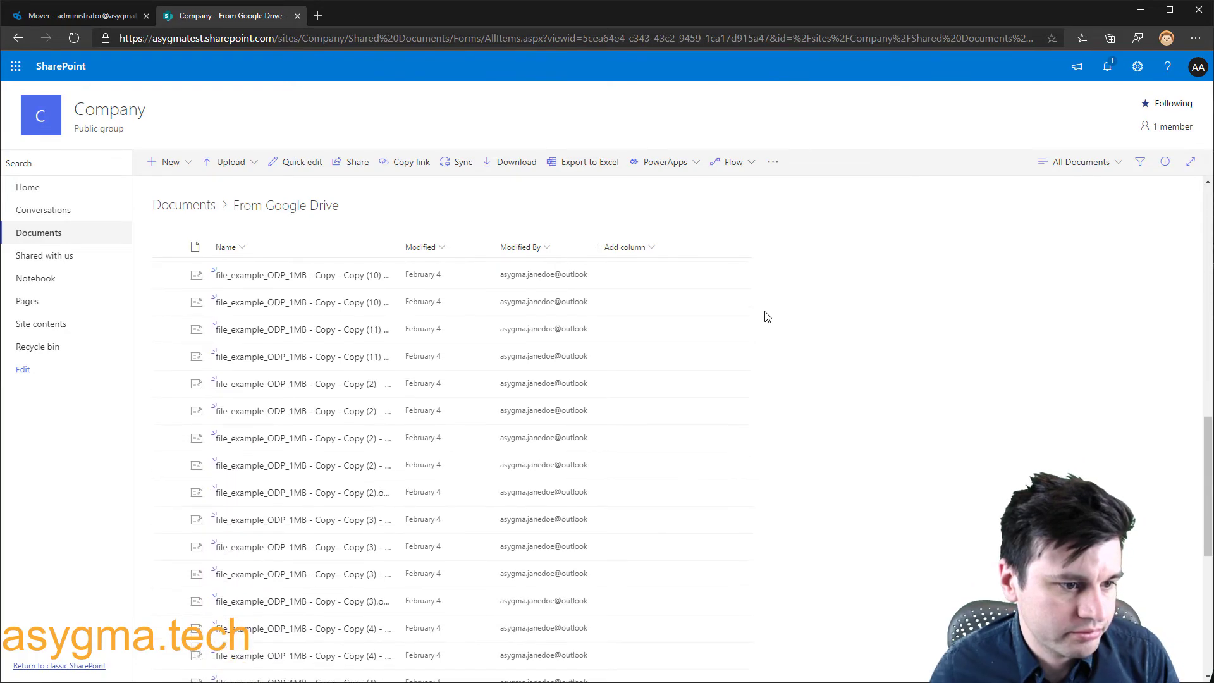
scroll(767, 317, "up", 10)
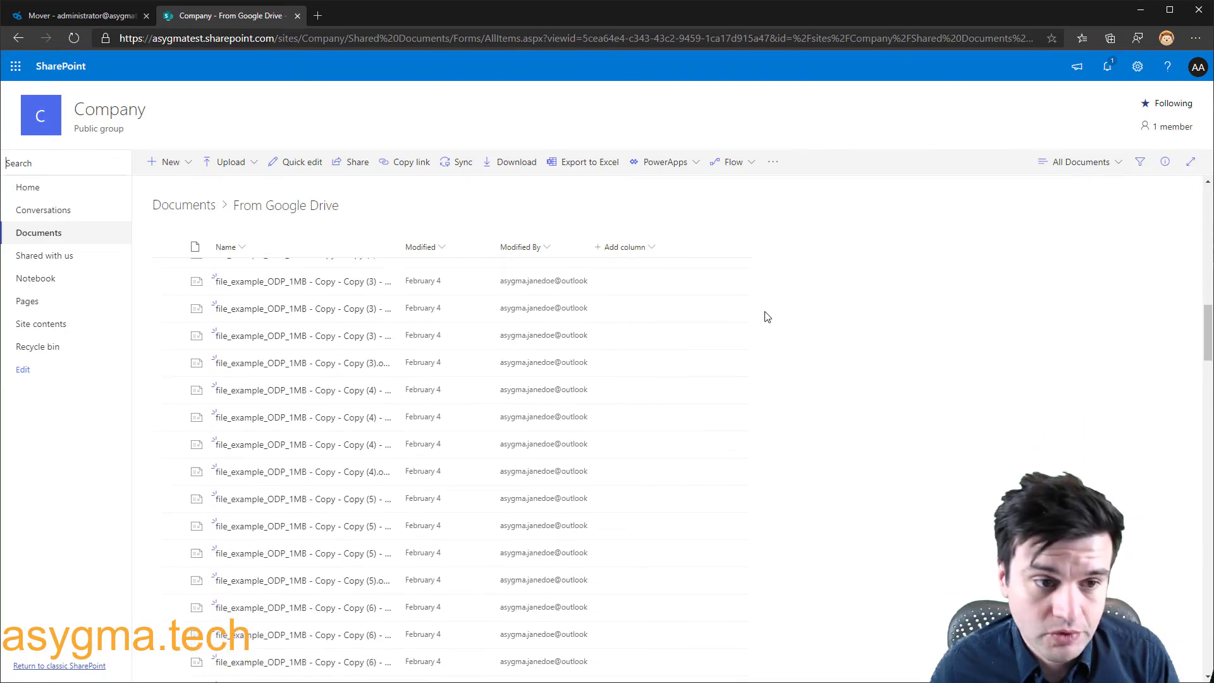
scroll(767, 317, "up", 3)
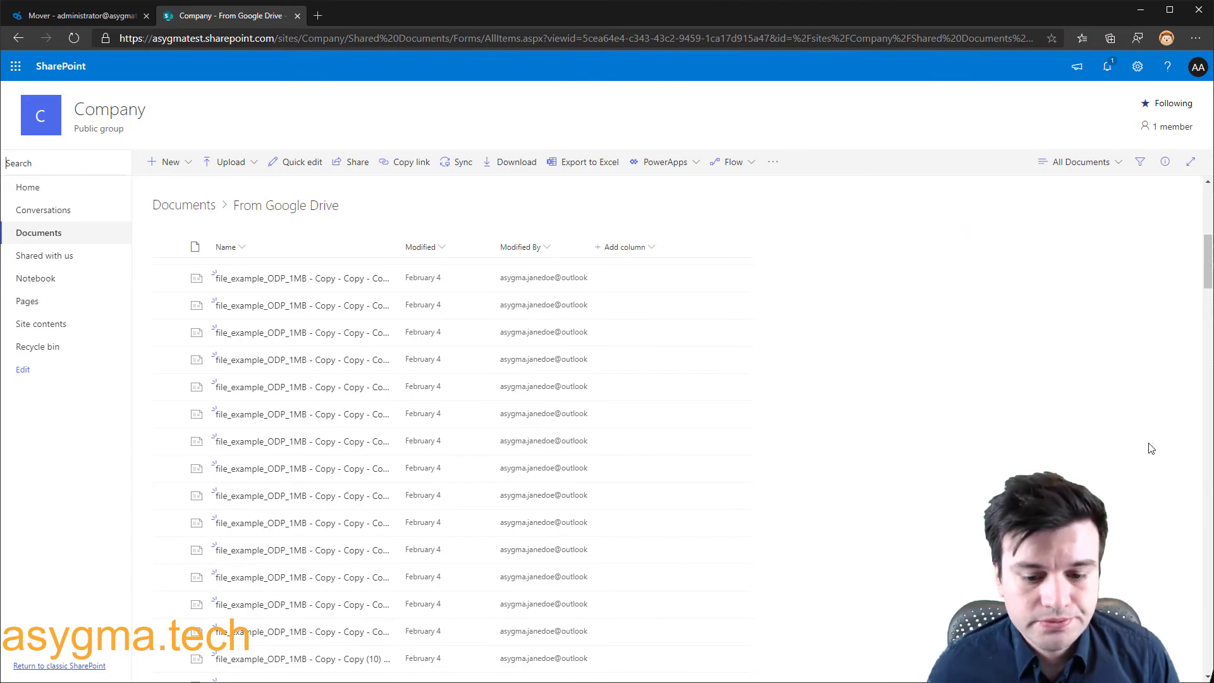